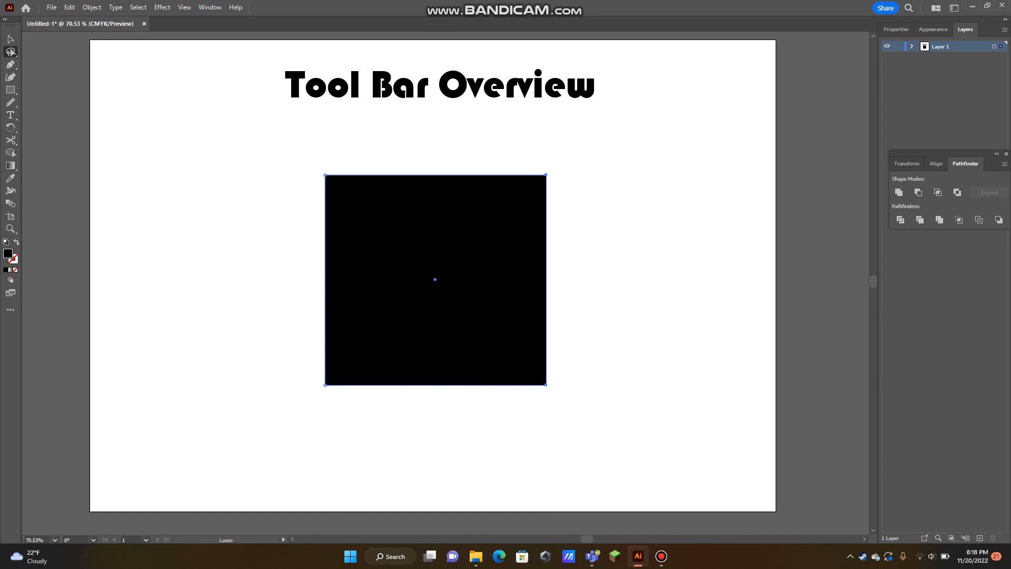
Delete the black square from the artboard
key("p")
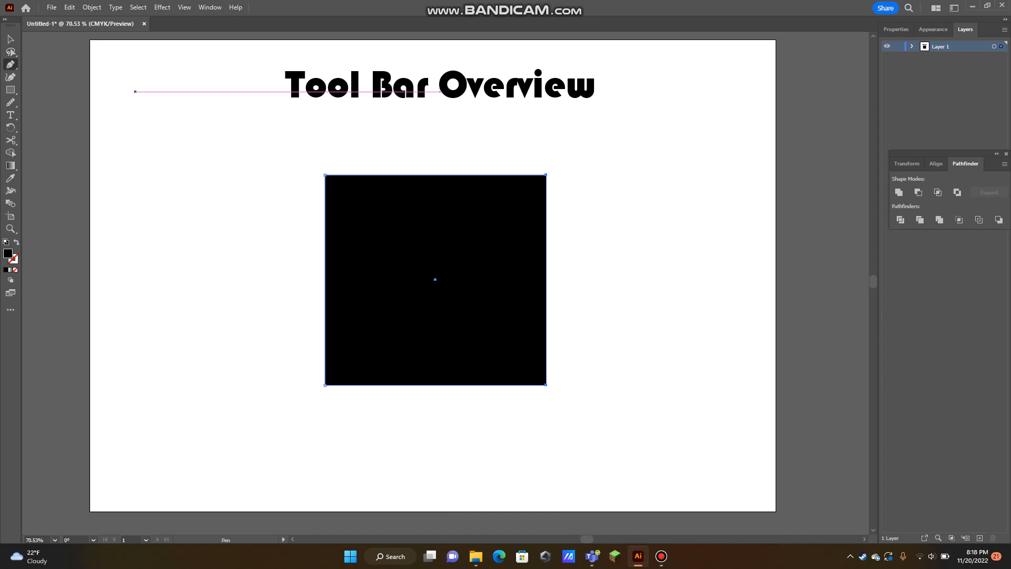
key("v")
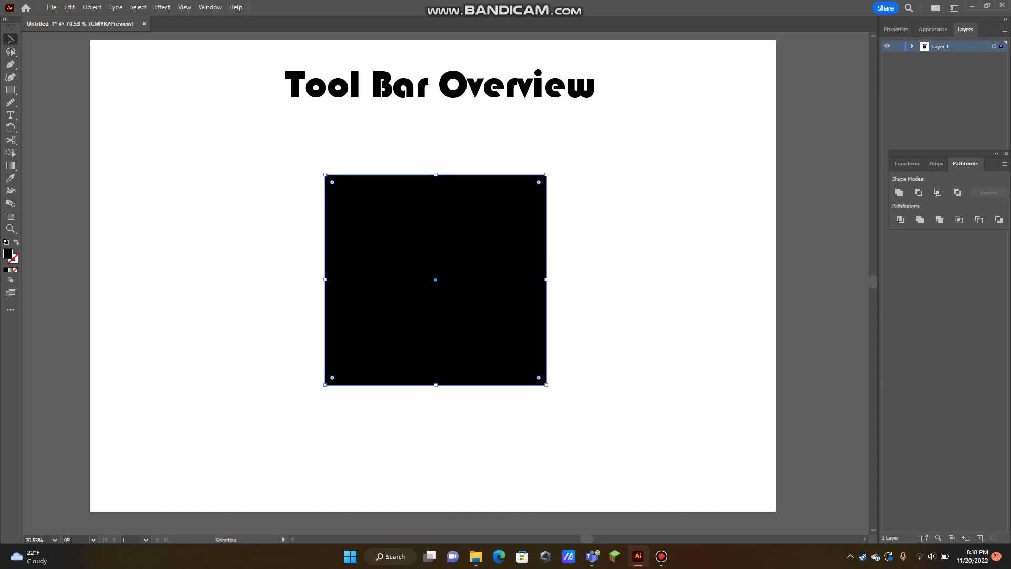
key("Delete")
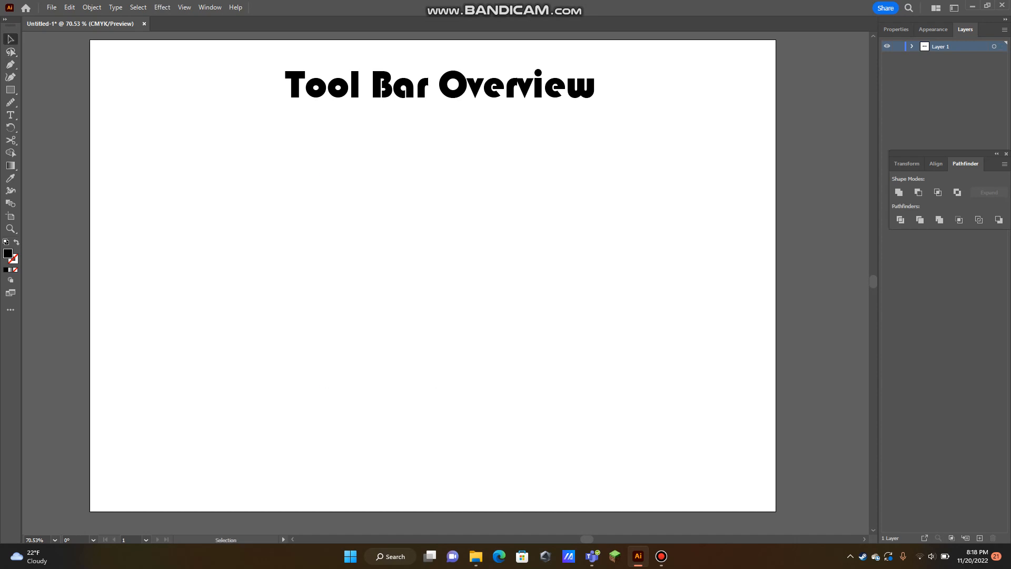
Draw a closed shape with the Pen tool, giving it a straight zigzag lower edge and curved upper edge, and shift it slightly down and left
key("p")
left_click(200, 320)
left_click(310, 225)
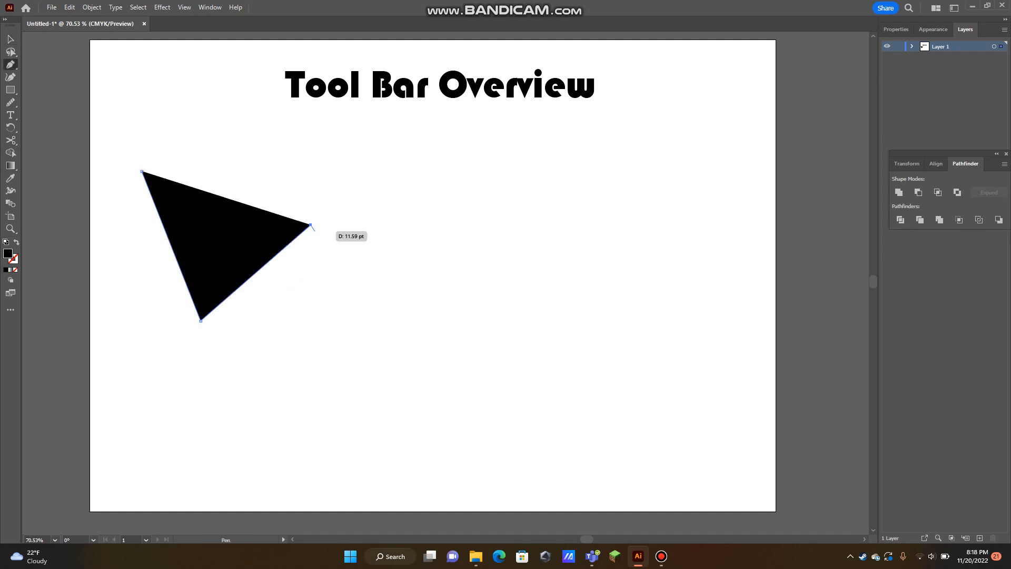
left_click(417, 340)
left_click(559, 256)
left_click(605, 366)
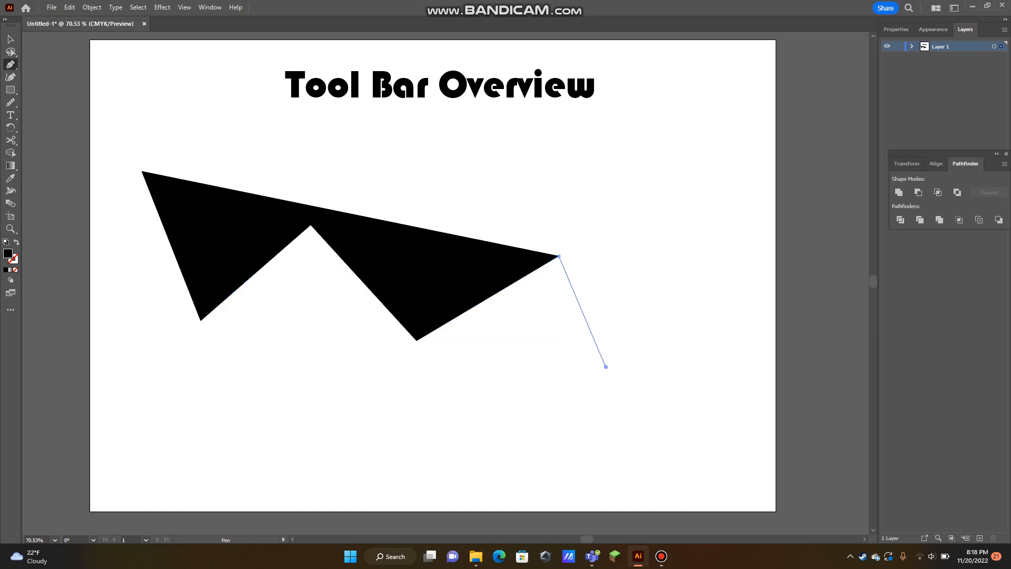
left_click_drag(695, 260, 668, 197)
left_click_drag(469, 147, 383, 159)
left_click(364, 167)
left_click_drag(246, 146, 315, 188)
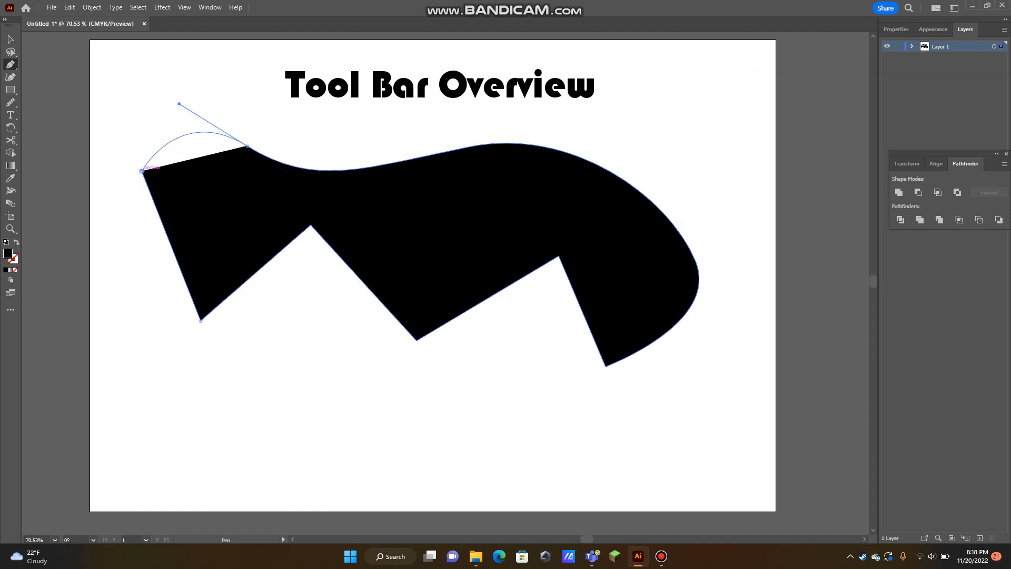
left_click(141, 171)
key("v")
left_click_drag(550, 215, 526, 227)
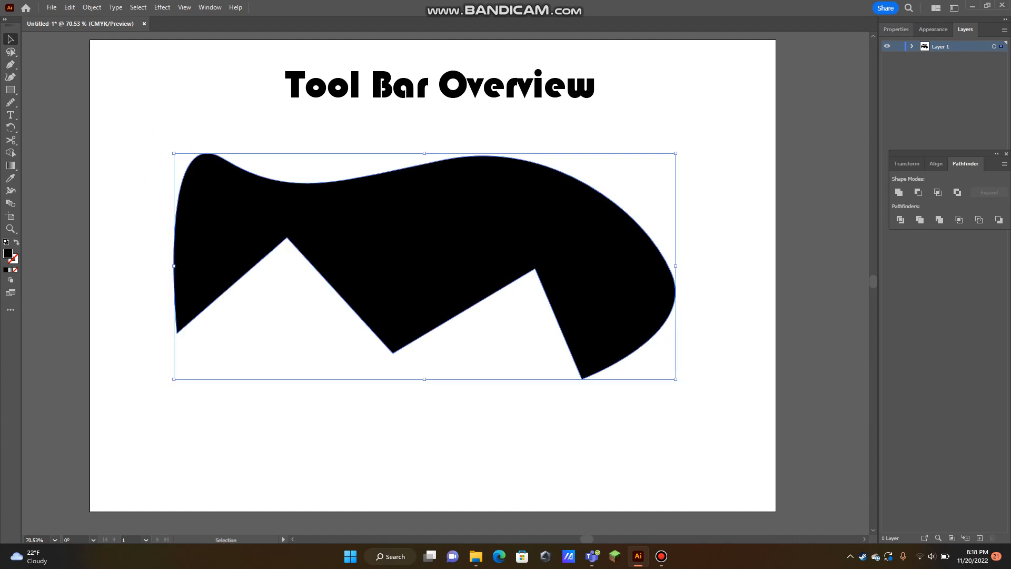
Convert the upper-left anchor point of the black shape to a corner and back to a smooth point
left_click(895, 29)
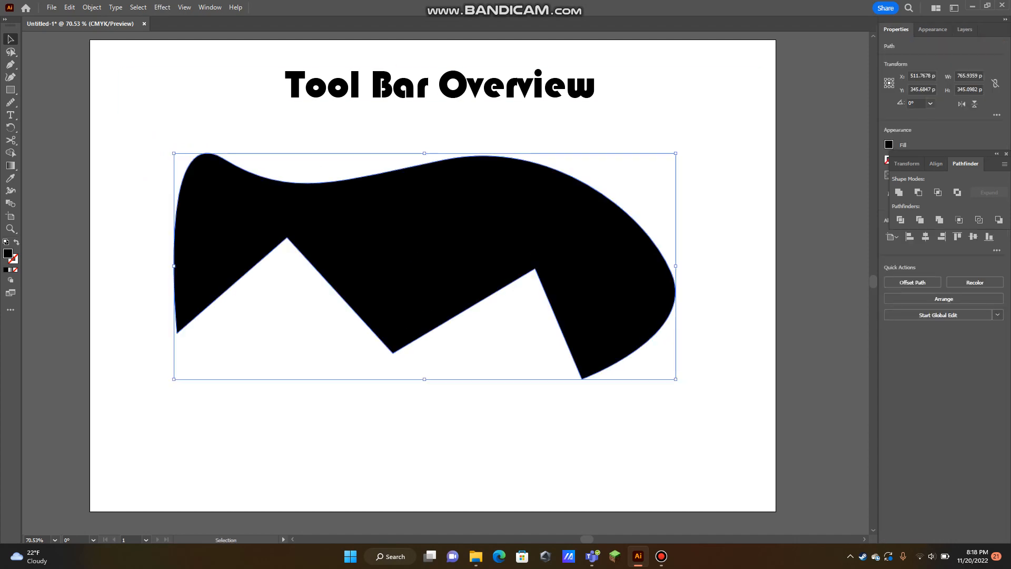
left_click(11, 52)
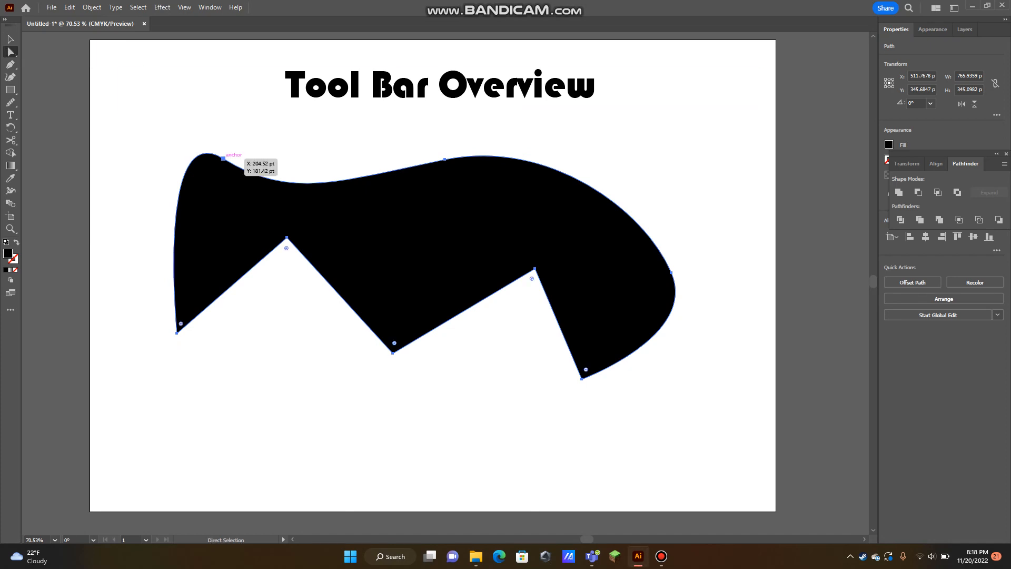
left_click(223, 158)
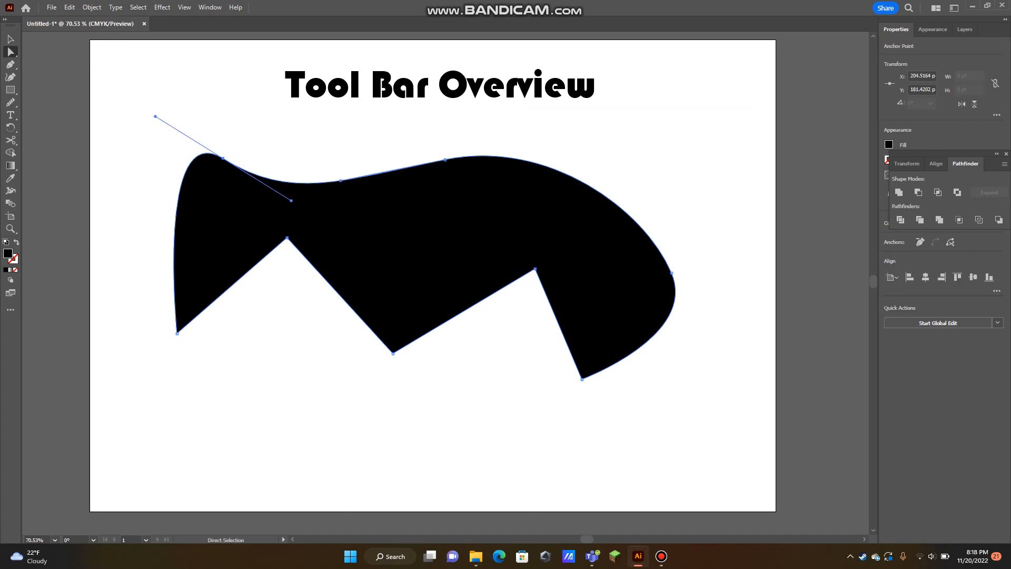
left_click_drag(943, 154, 929, 373)
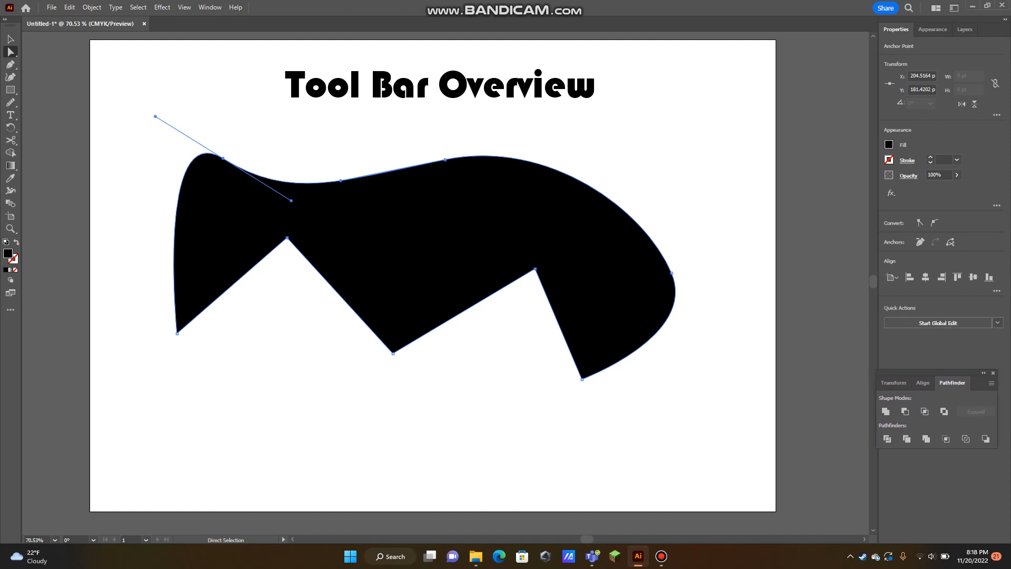
left_click(919, 223)
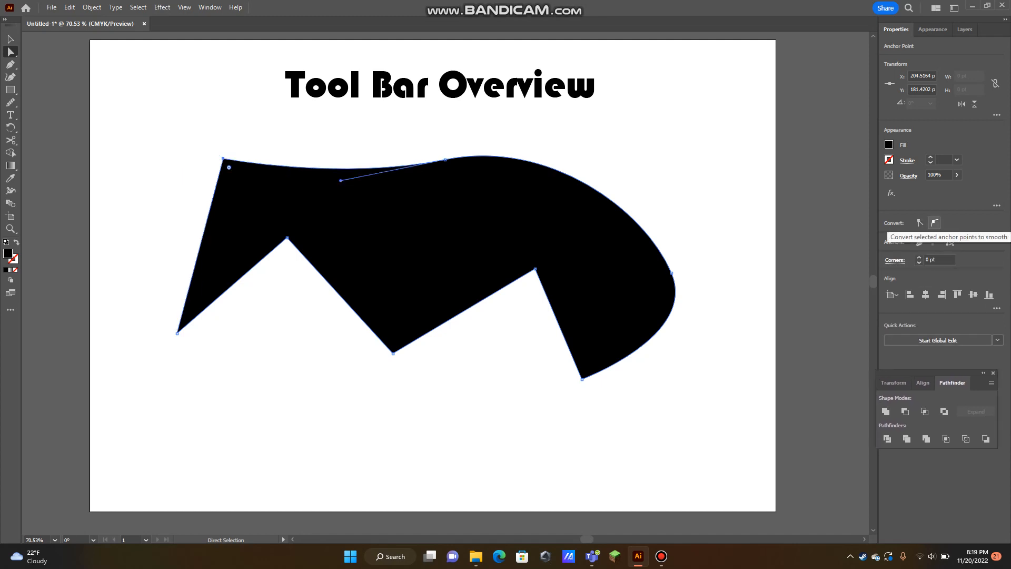
left_click(934, 223)
key("ctrl+z")
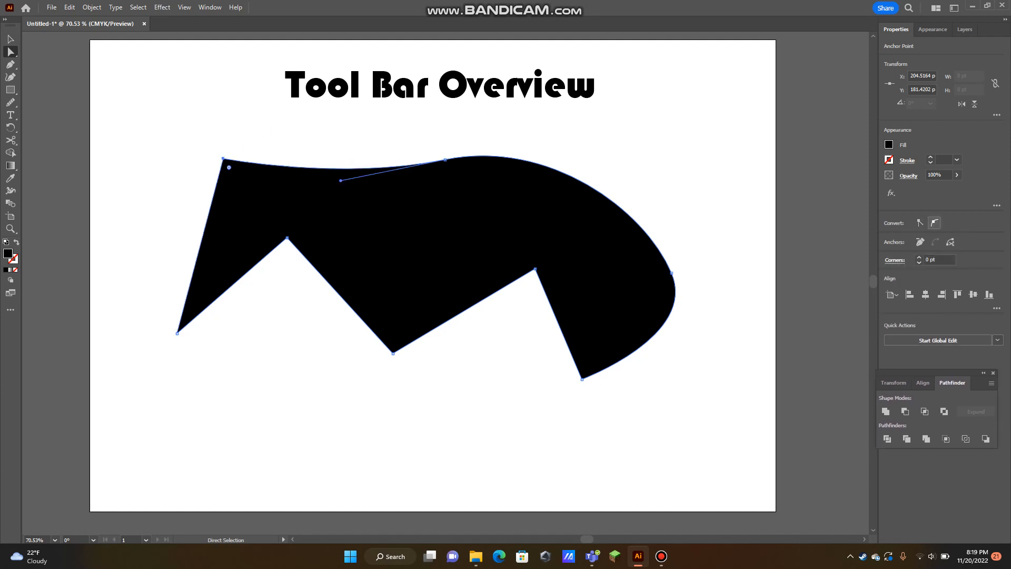
left_click(933, 223)
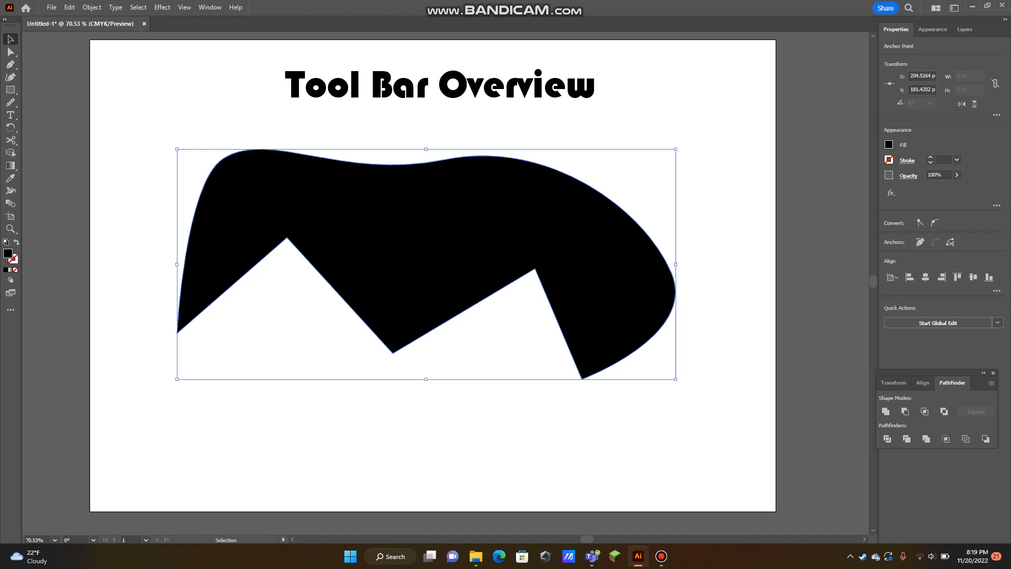
Draw a wavy outline with the Curvature tool beneath the first shape, running across the artboard and curling up at its right end
left_click(10, 77)
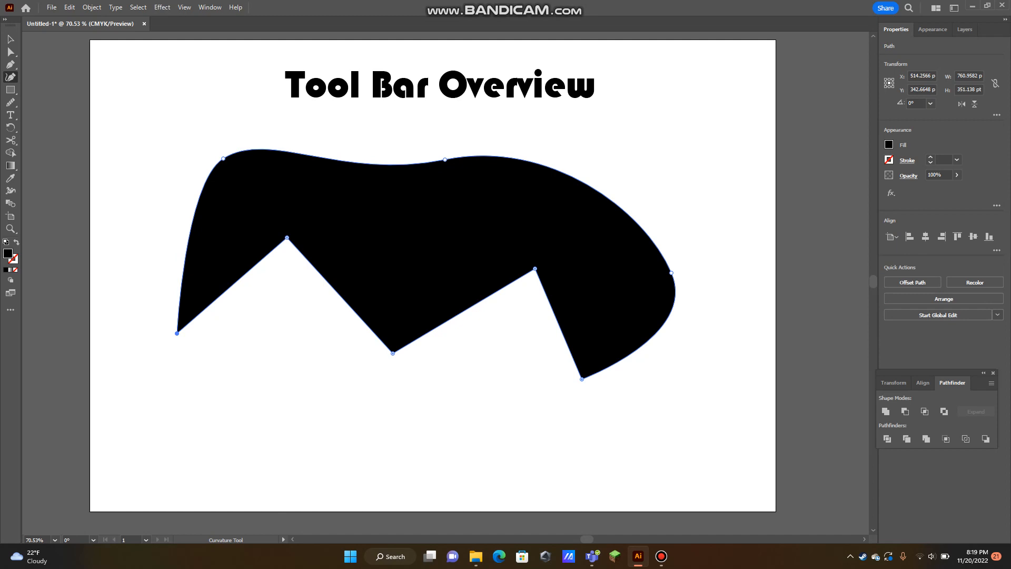
left_click(266, 359)
left_click(172, 423)
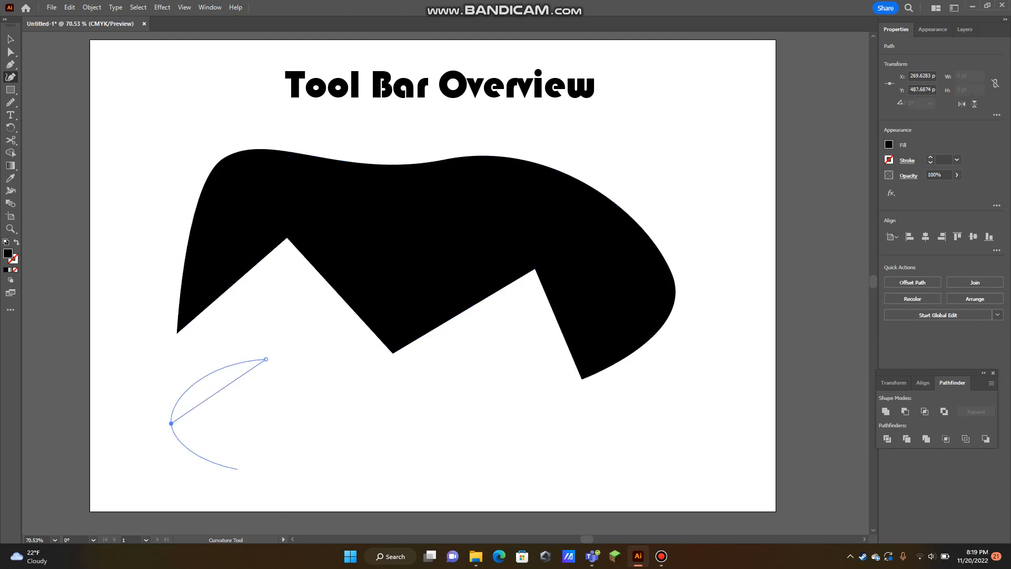
left_click(283, 460)
left_click(395, 398)
left_click(469, 465)
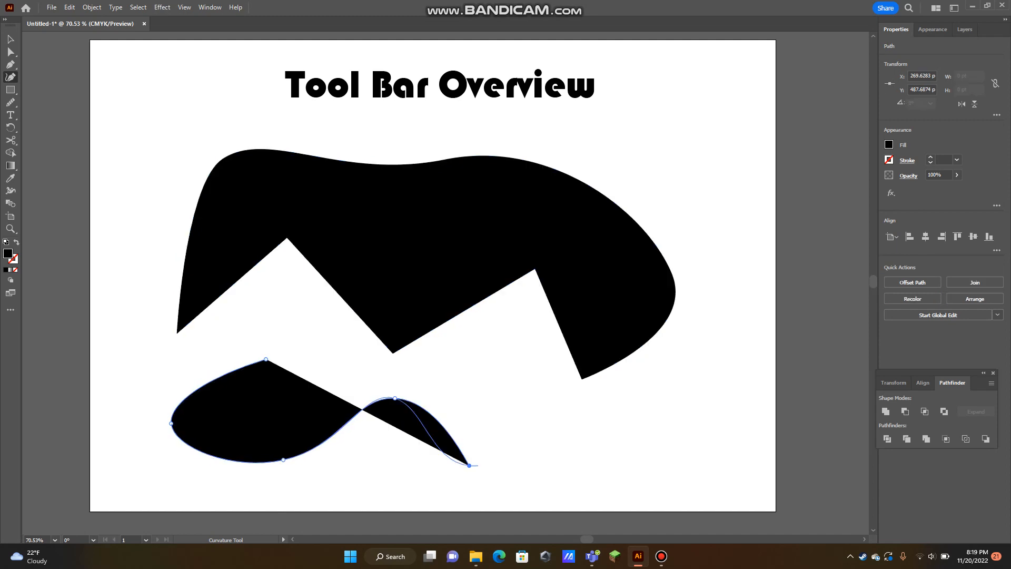
left_click(615, 437)
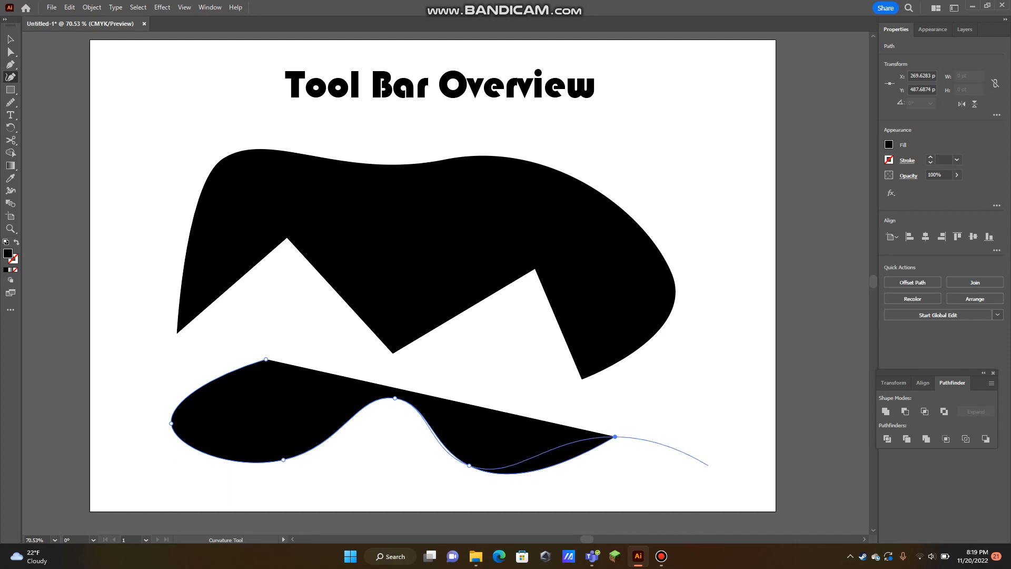
left_click(708, 466)
left_click(722, 371)
left_click(685, 376)
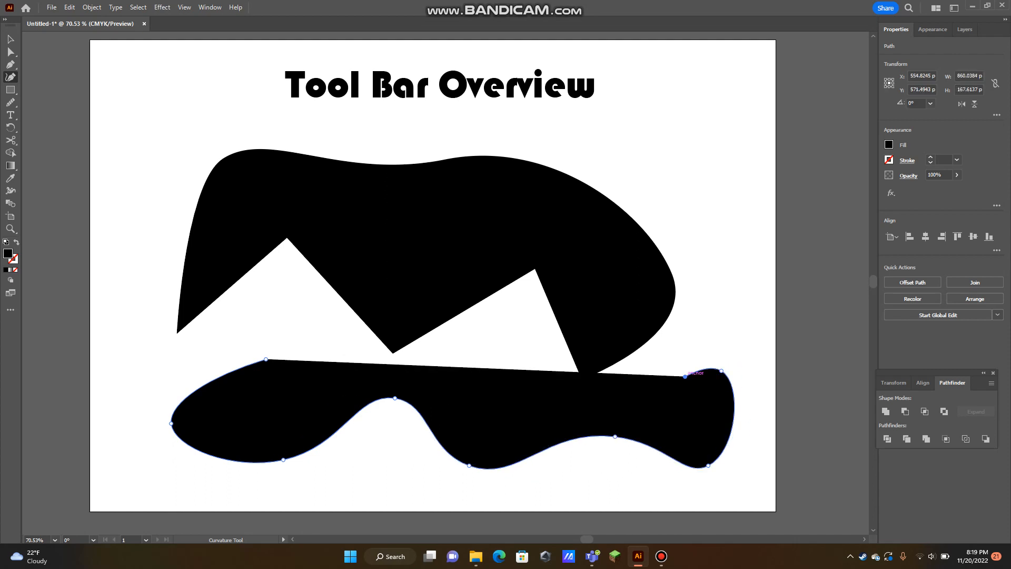
Close the wavy outline with straight zigzag segments along its upper edge and shift the shape slightly up and left
left_click(591, 420)
left_click(498, 380)
left_click(323, 389)
left_click(310, 342)
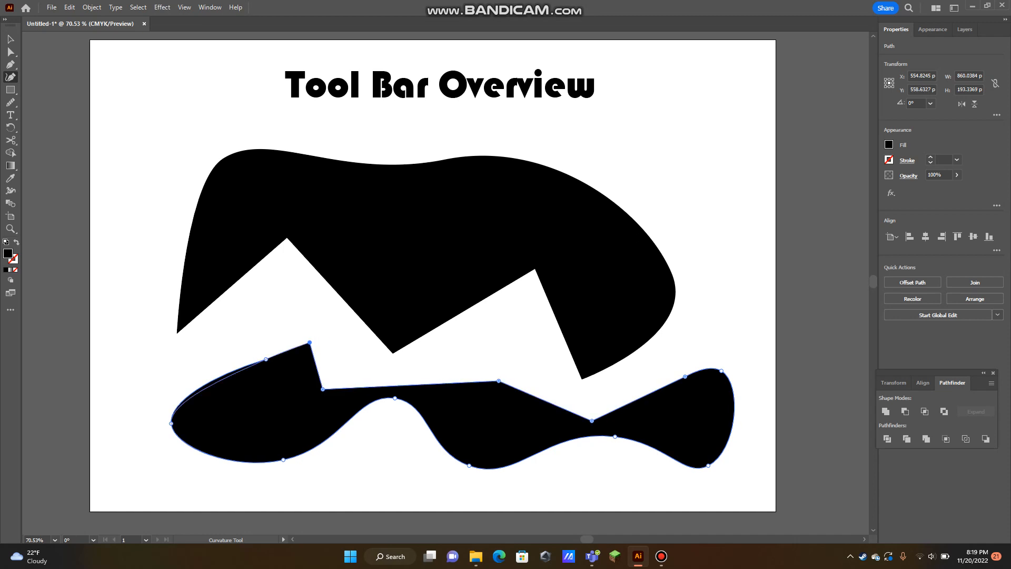
left_click(266, 359)
key("v")
mouse_move(505, 412)
left_mouse_down()
mouse_move(452, 407)
mouse_move(492, 403)
left_mouse_up()
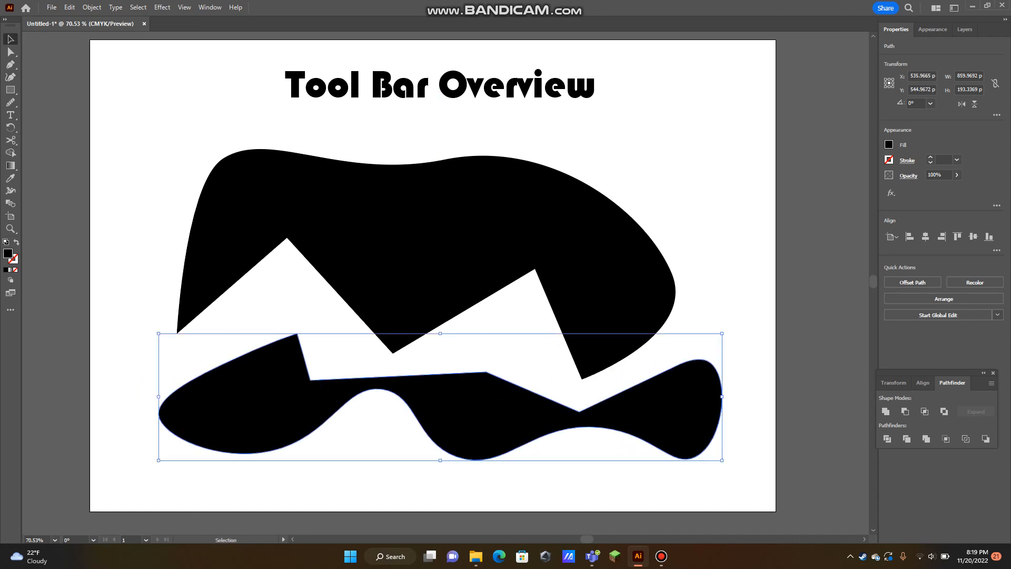
Fill the wavy shape with a pinkish red, leaving its stroke empty
left_click(16, 242)
left_click(16, 242)
double_click(8, 253)
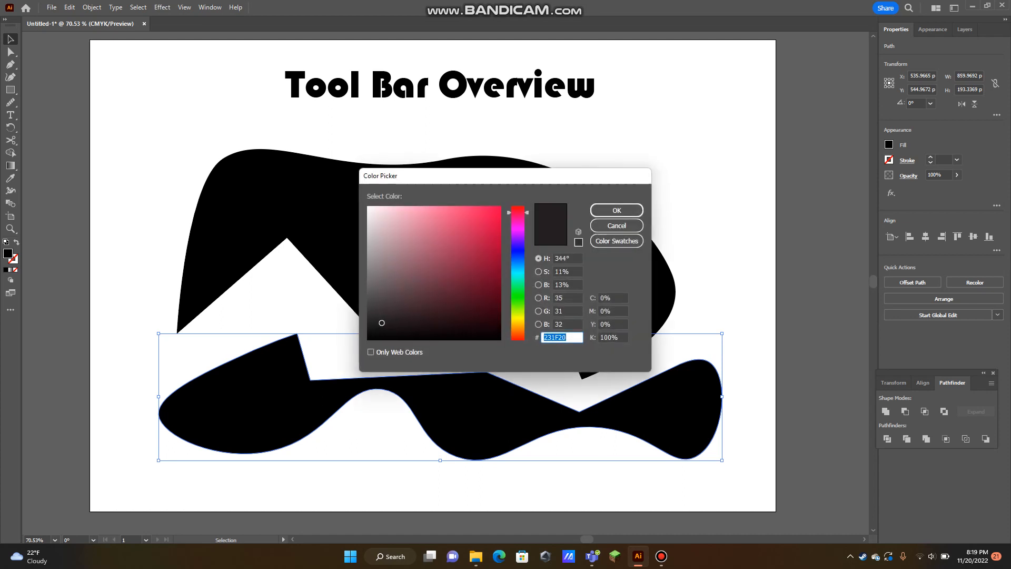
left_click(484, 222)
left_click(616, 211)
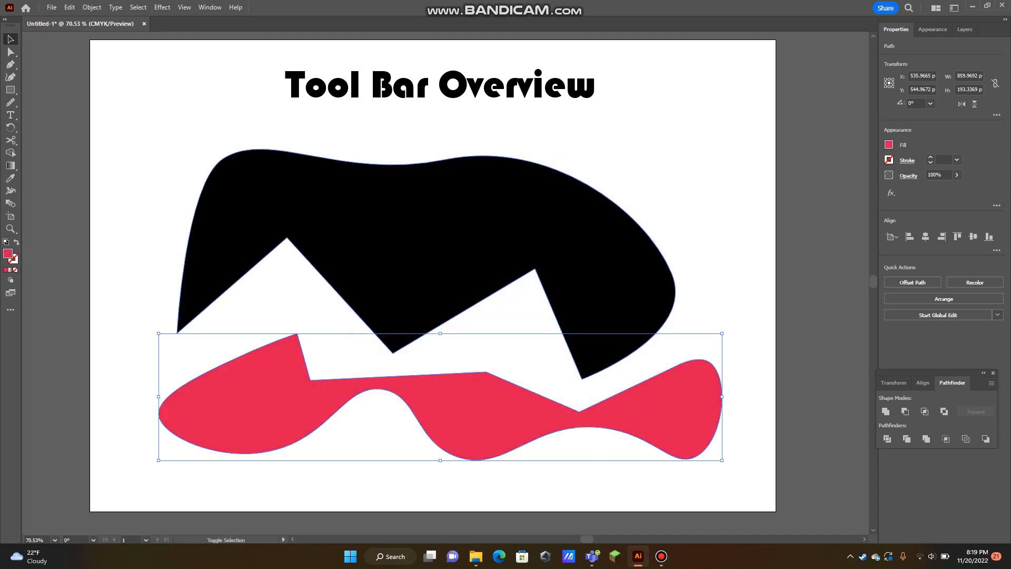
Delete both the black shape and the pinkish red wavy shape
left_click(453, 221, "shift")
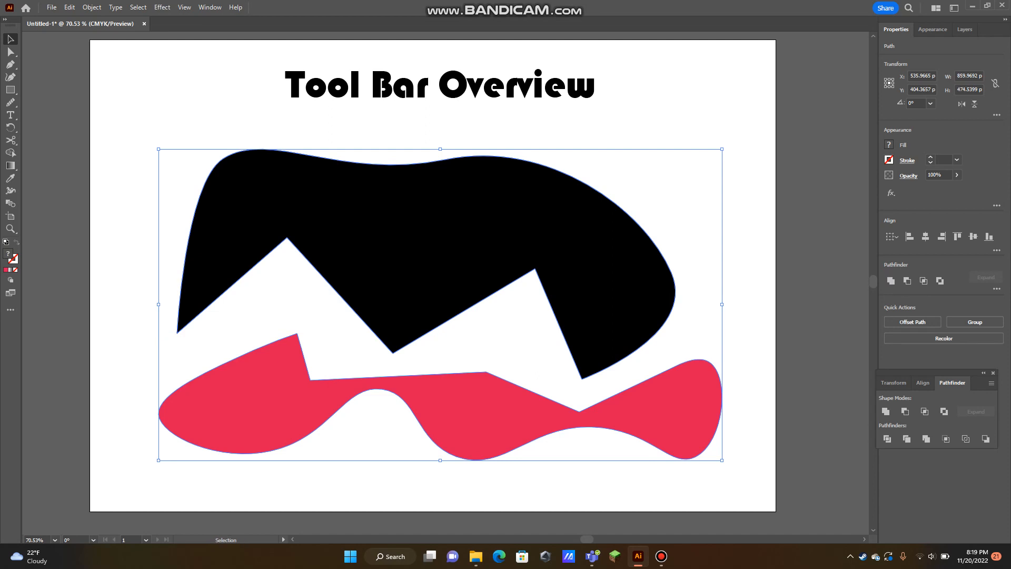
key("Delete")
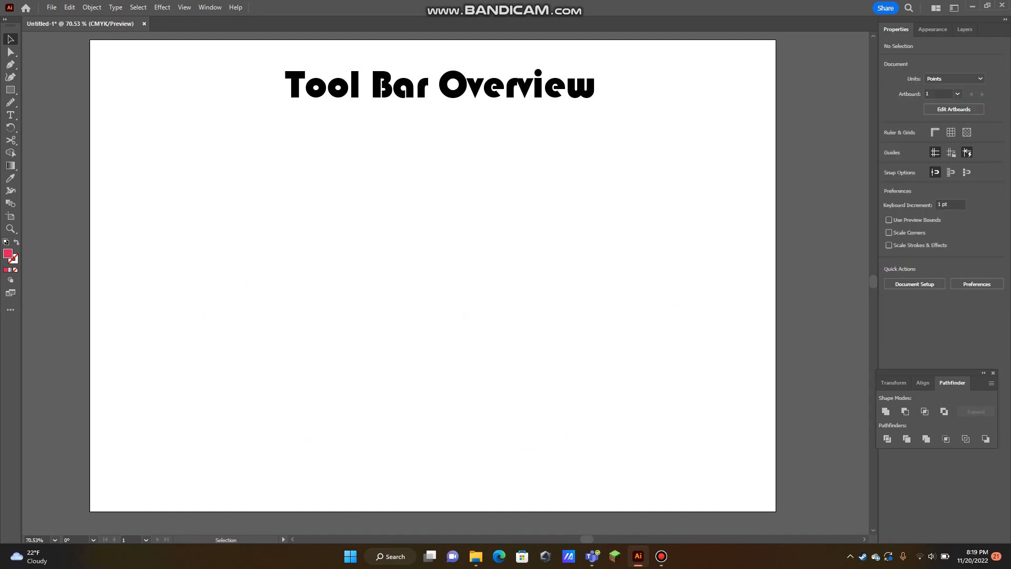
Create a polygon with 16 sides and a 5 pt radius on the artboard
left_click(10, 90)
right_click(10, 90)
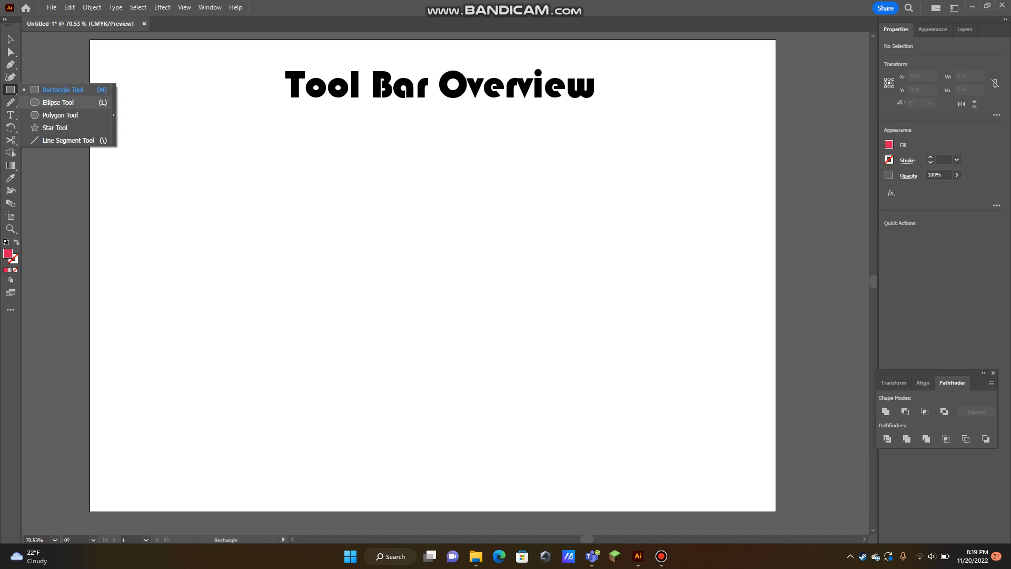
left_click(60, 115)
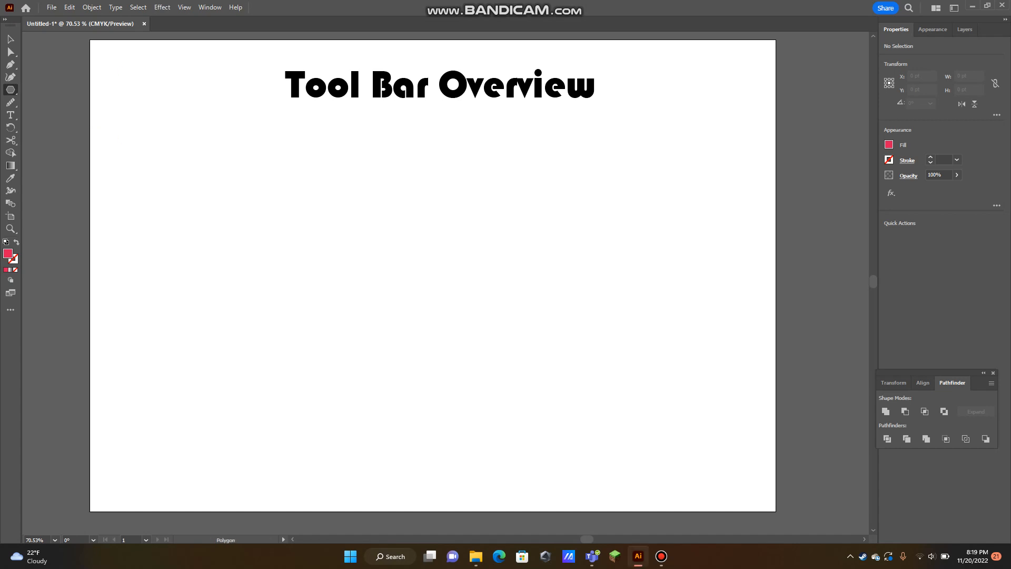
left_click(379, 237)
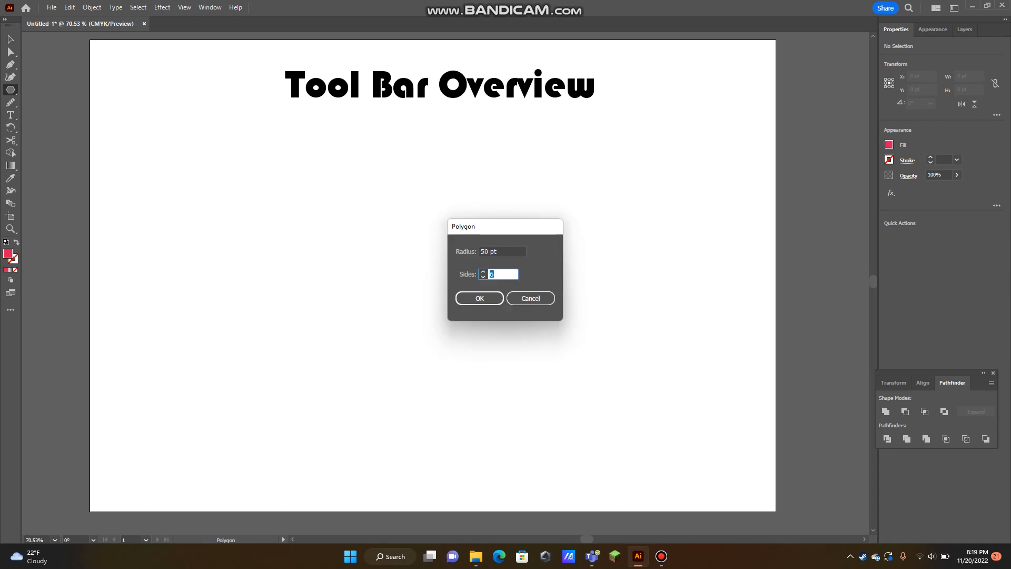
key("Up")
key("Up")
key("Up")
key("Up")
key("Up")
key("Up")
key("Up")
key("Up")
key("Up")
key("Up")
key("shift+Tab")
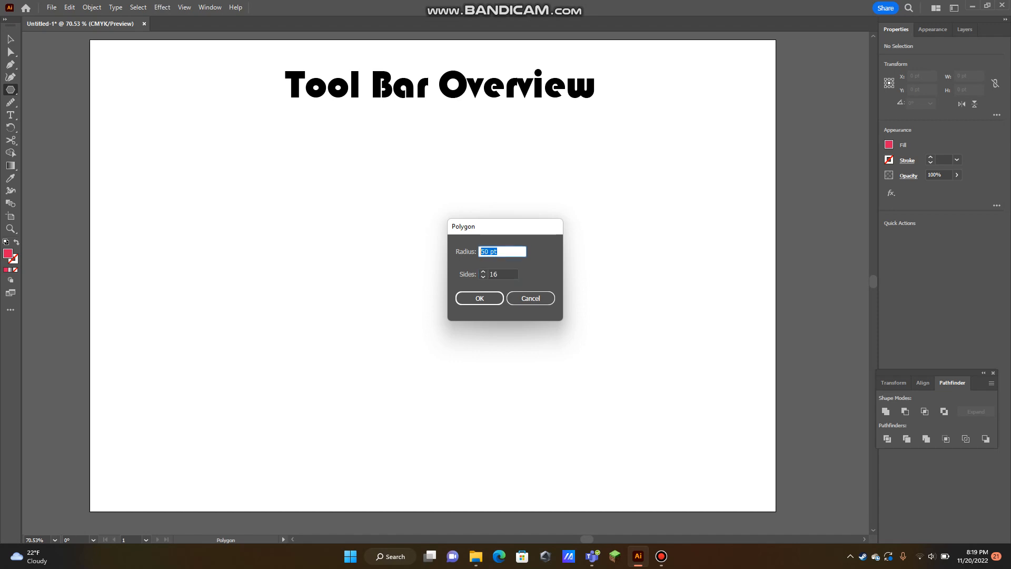
type("5")
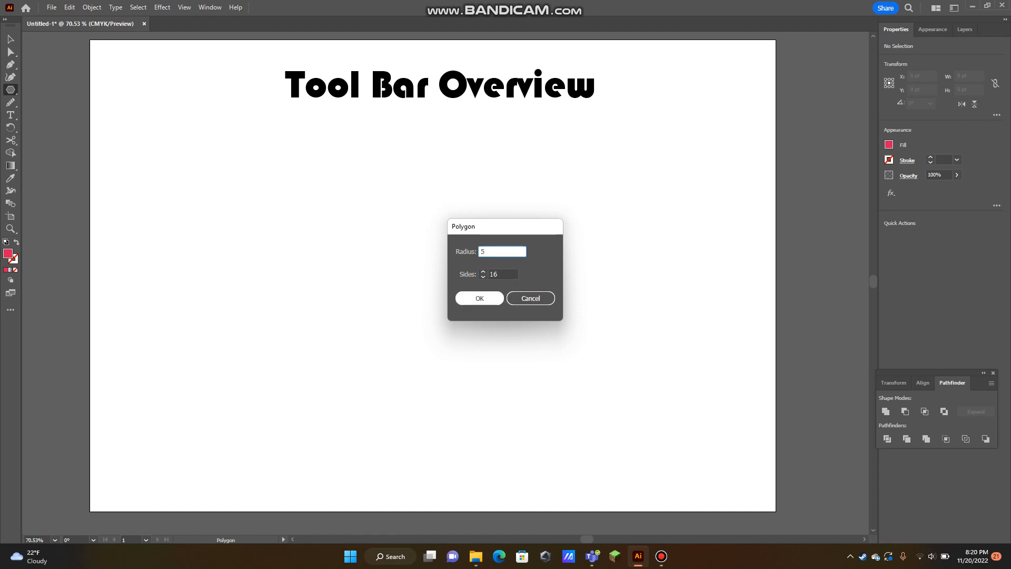
key("Return")
key("v")
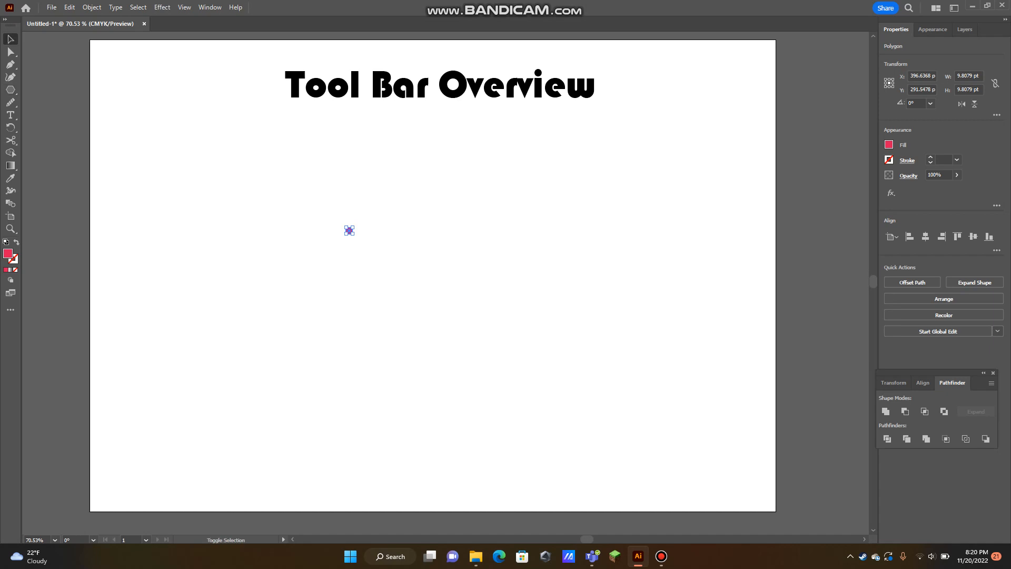
Scale the small polygon up proportionally to about 268 pt wide and move it up to the middle of the artboard
left_click(377, 247)
left_click(349, 230)
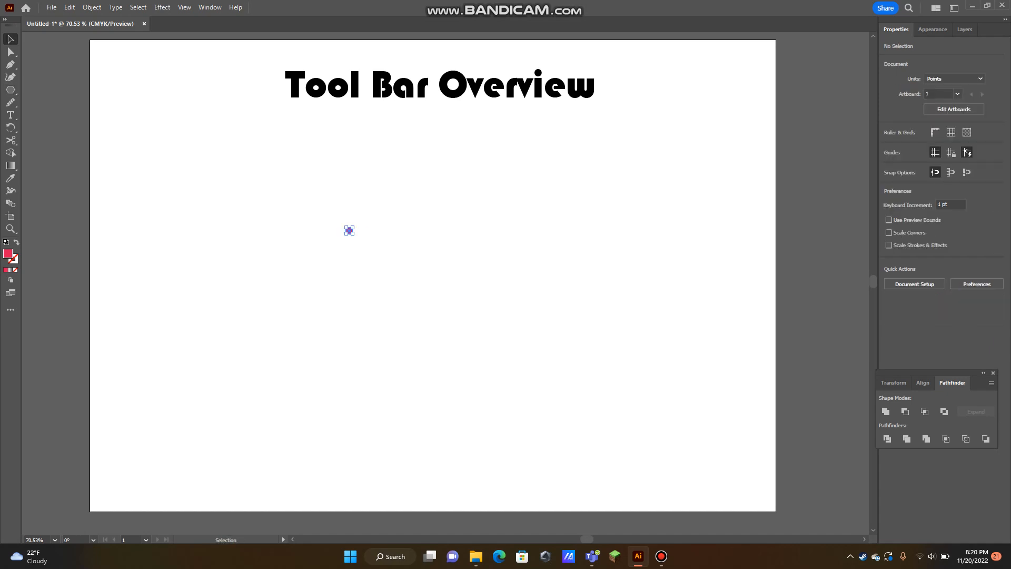
left_click_drag(353, 235, 521, 402)
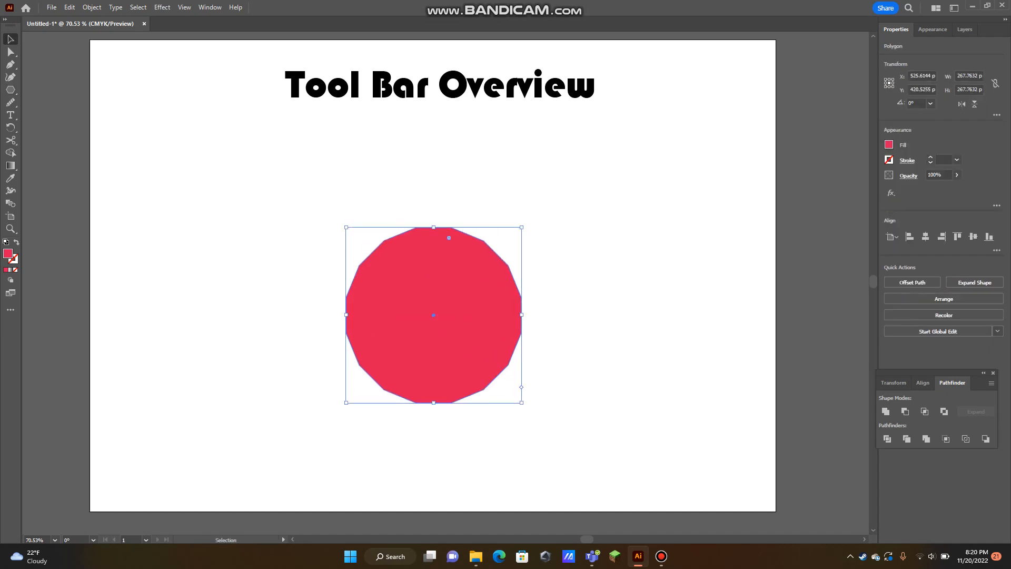
left_click_drag(512, 315, 516, 275)
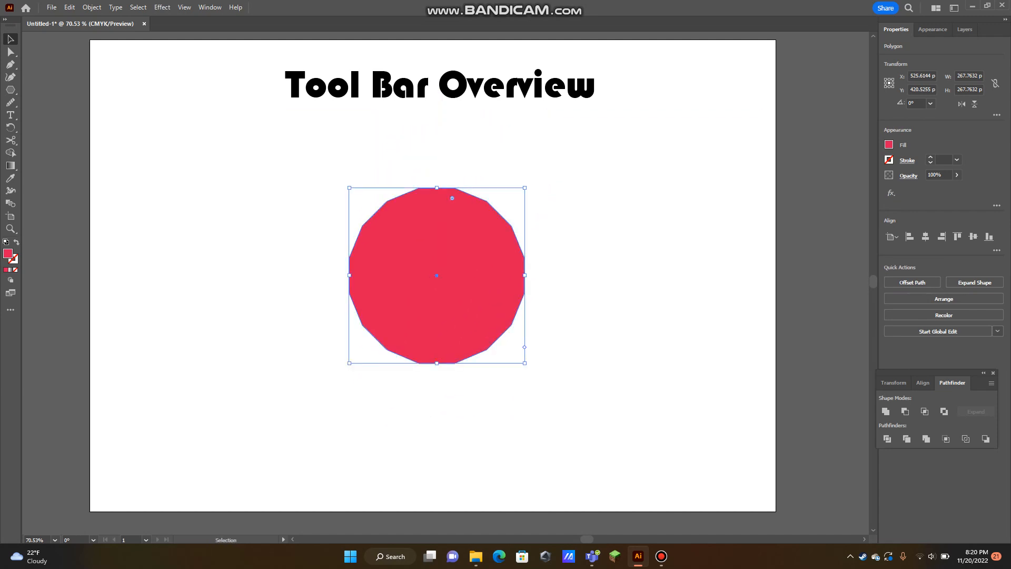
Delete the enlarged polygon from the artboard
key("Delete")
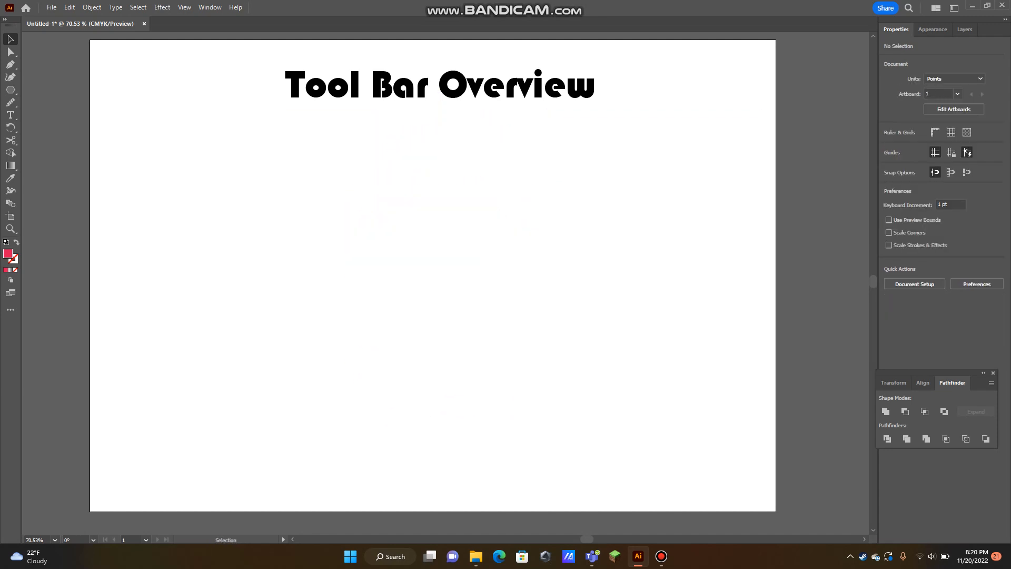
Paint an open S-shaped stroke about 539 pt wide and 333 pt high below the title with the Paintbrush
left_click(10, 102)
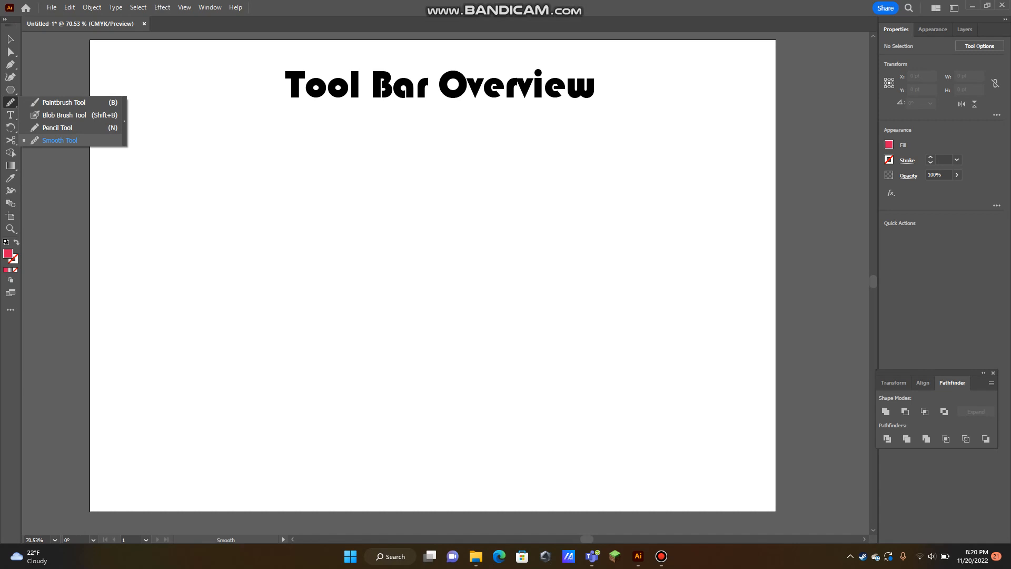
left_click(63, 102)
mouse_move(242, 167)
left_mouse_down()
mouse_move(260, 157)
mouse_move(327, 248)
mouse_move(393, 296)
mouse_move(569, 297)
left_mouse_up()
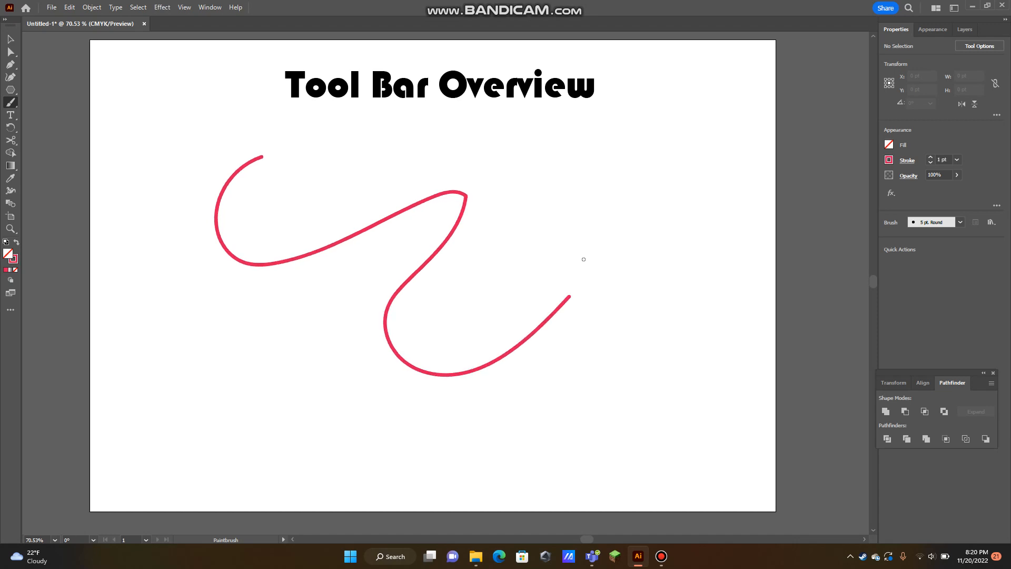
Apply the rough, charcoal-like art brush to the painted stroke
key("v")
left_click(453, 230)
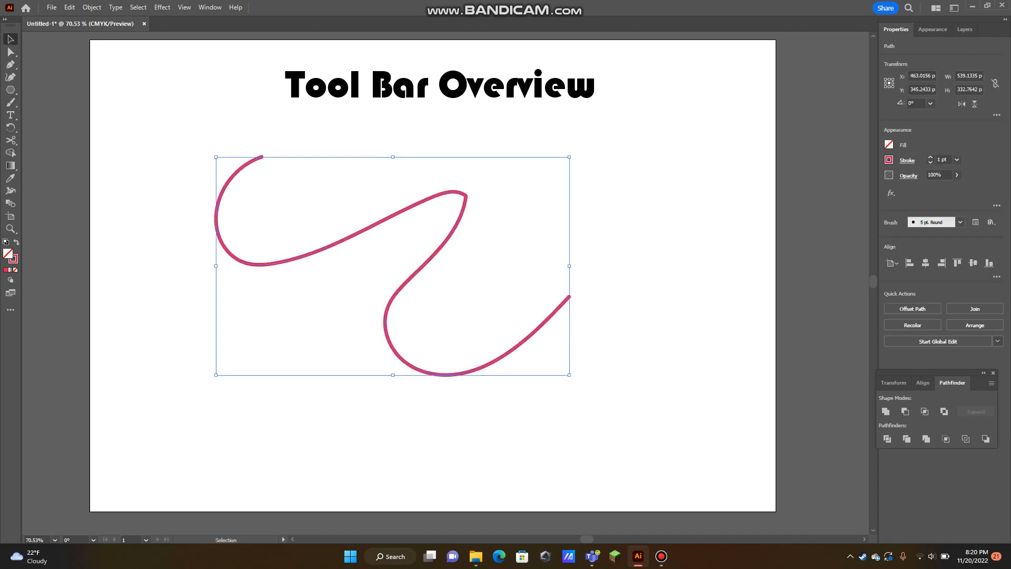
left_click(960, 222)
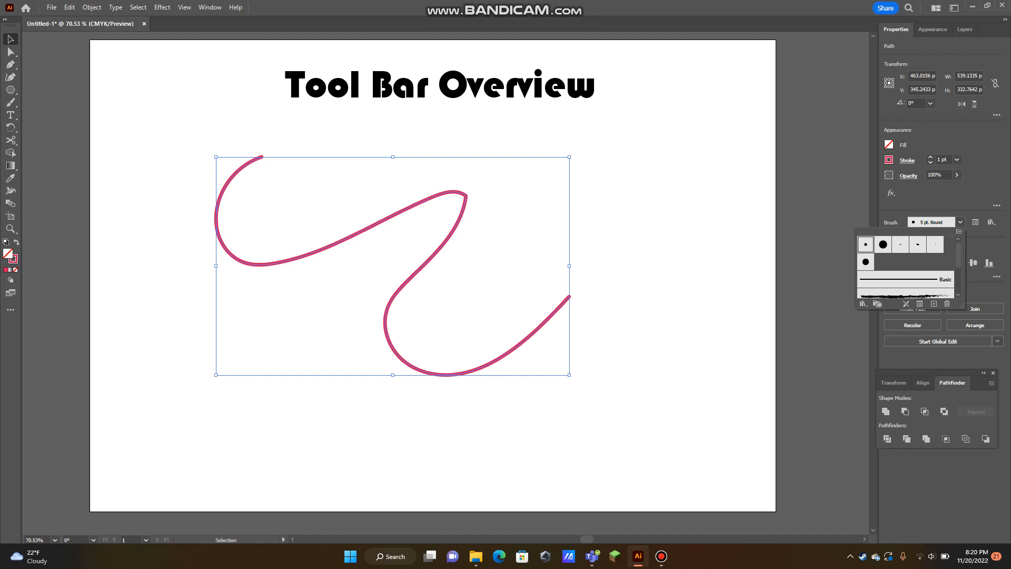
left_click_drag(958, 254, 958, 264)
left_click(905, 274)
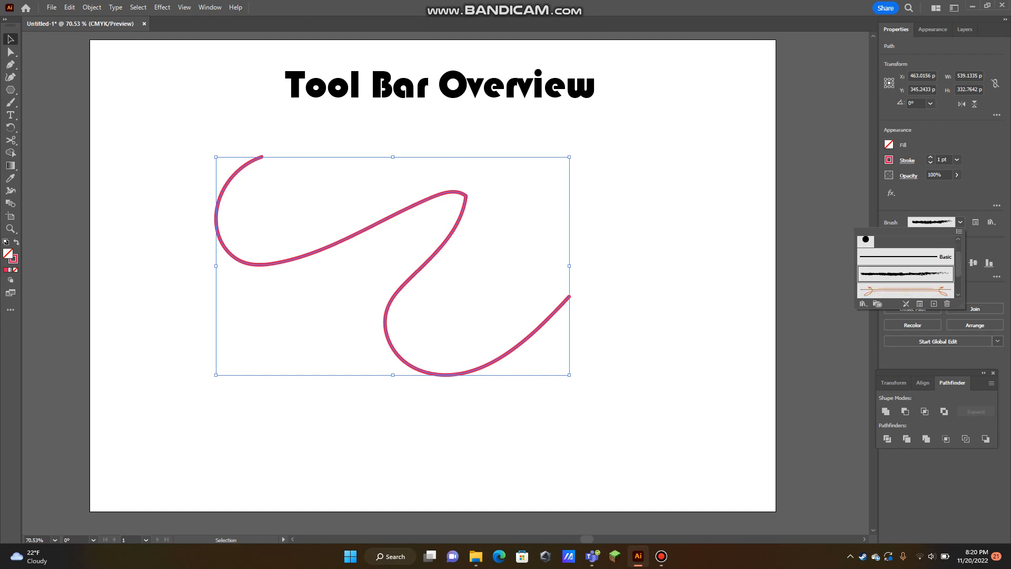
left_click(960, 221)
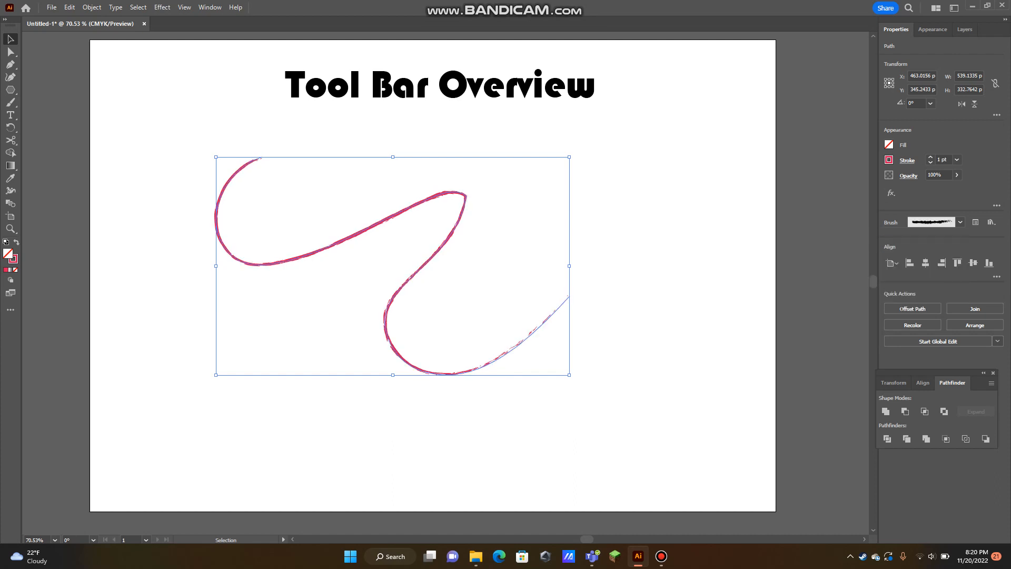
Raise the painted path's stroke weight to 5 pt and deselect it
left_click(930, 157)
left_click(930, 157)
left_click(930, 156)
left_click(930, 157)
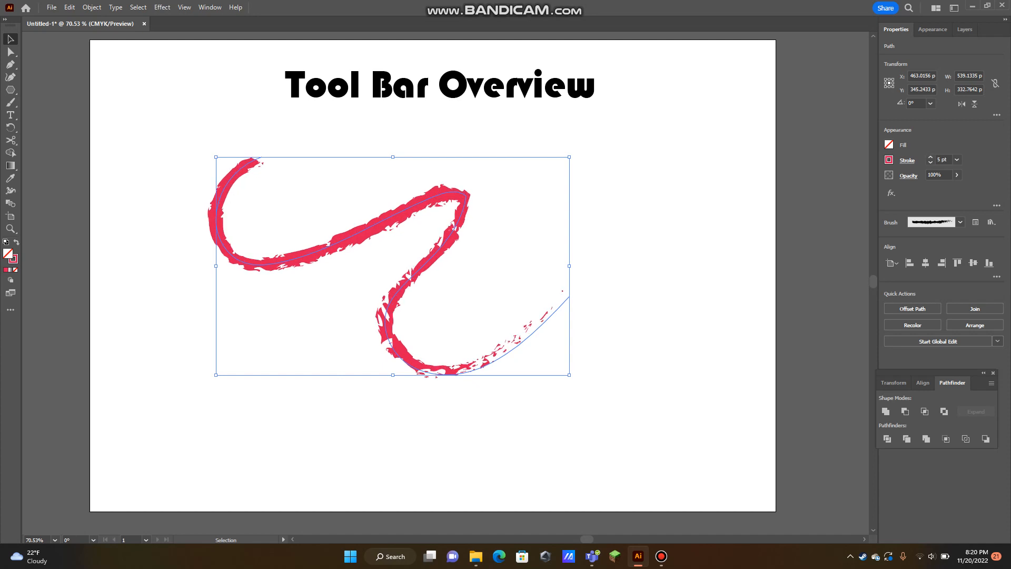
left_click(605, 221)
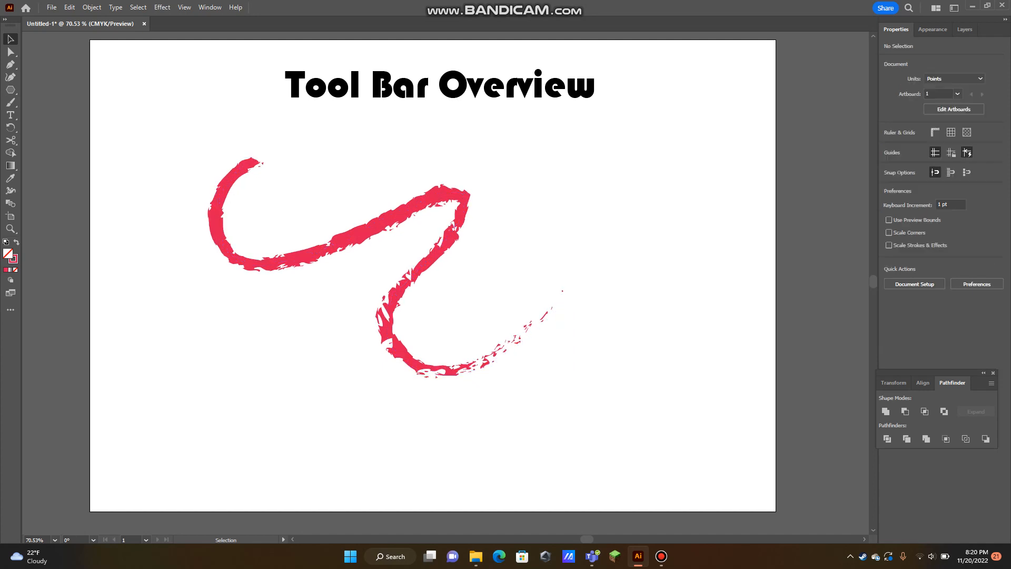
Move the rough wavy path right and down to about X 530 pt, Y 382 pt
mouse_move(467, 197)
left_mouse_down()
mouse_move(575, 197)
mouse_move(473, 219)
mouse_move(506, 215)
mouse_move(516, 226)
left_mouse_up()
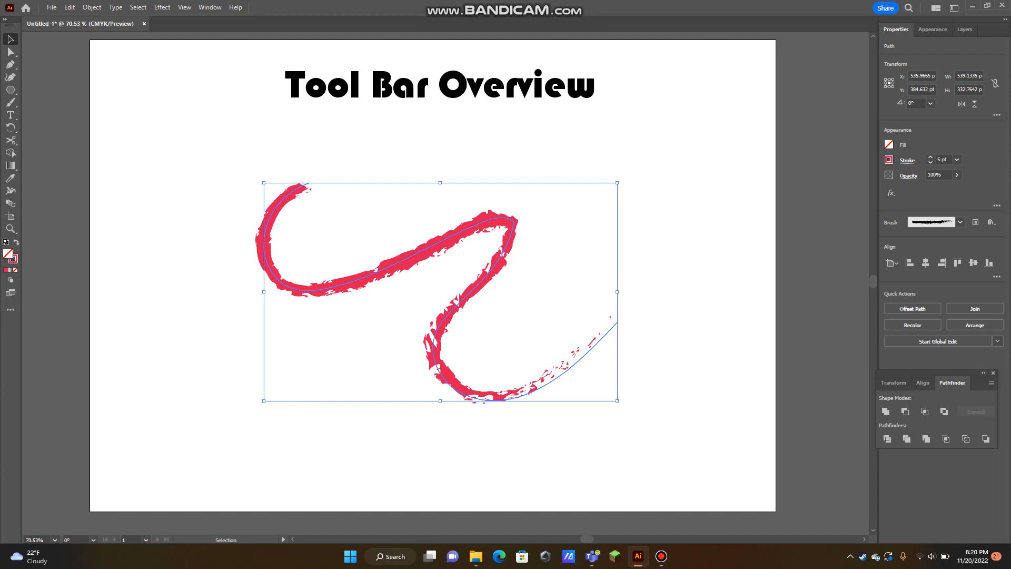
key("a")
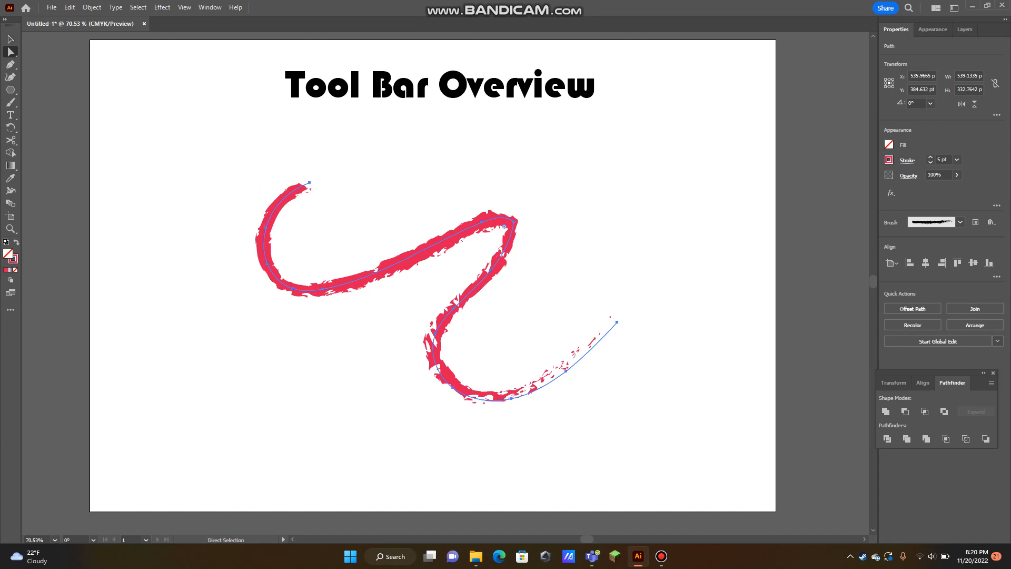
mouse_move(503, 217)
left_mouse_down()
mouse_move(523, 185)
mouse_move(499, 215)
left_mouse_up()
Paint several short curved strokes with the same rough brush over and beside the upper part of the wavy path
key("b")
left_click_drag(585, 188, 568, 254)
left_click_drag(592, 180, 595, 244)
left_click_drag(545, 167, 555, 290)
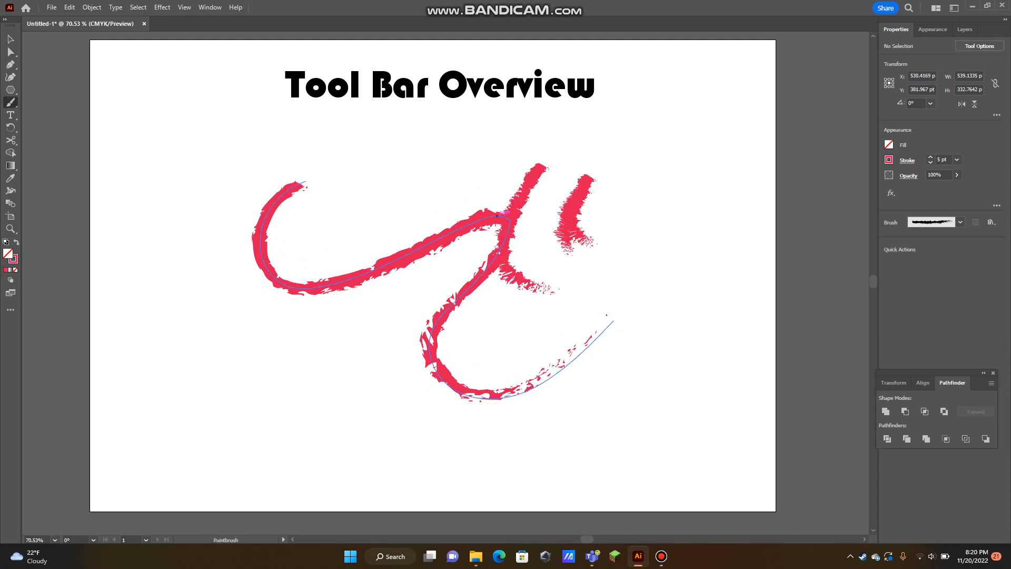
left_click_drag(520, 178, 564, 270)
left_click_drag(603, 176, 598, 290)
left_click_drag(424, 154, 456, 286)
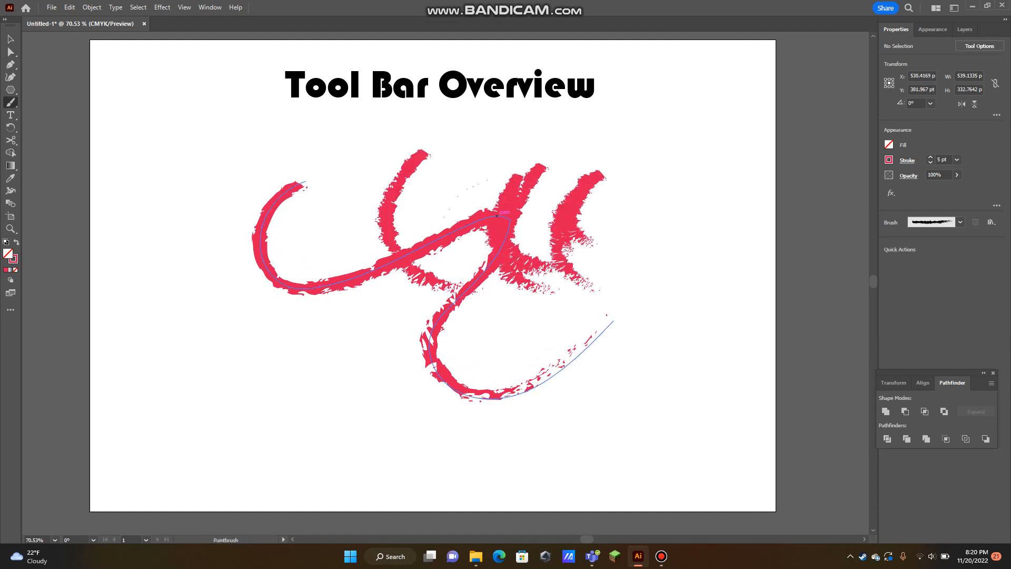
left_click_drag(481, 182, 447, 263)
Delete all the painted brush strokes, leaving only the title on the artboard
key("v")
mouse_move(665, 383)
left_mouse_down()
mouse_move(605, 335)
mouse_move(565, 213)
left_mouse_up()
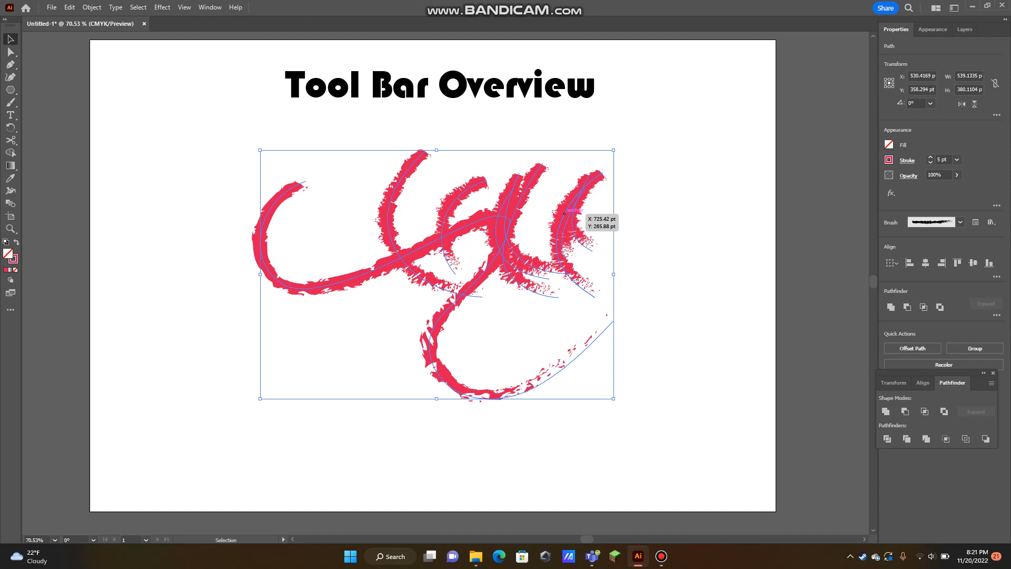
key("Delete")
Try drawing two freehand curves side by side with the Pencil tool, and undo both
left_click(11, 114)
left_click(10, 102)
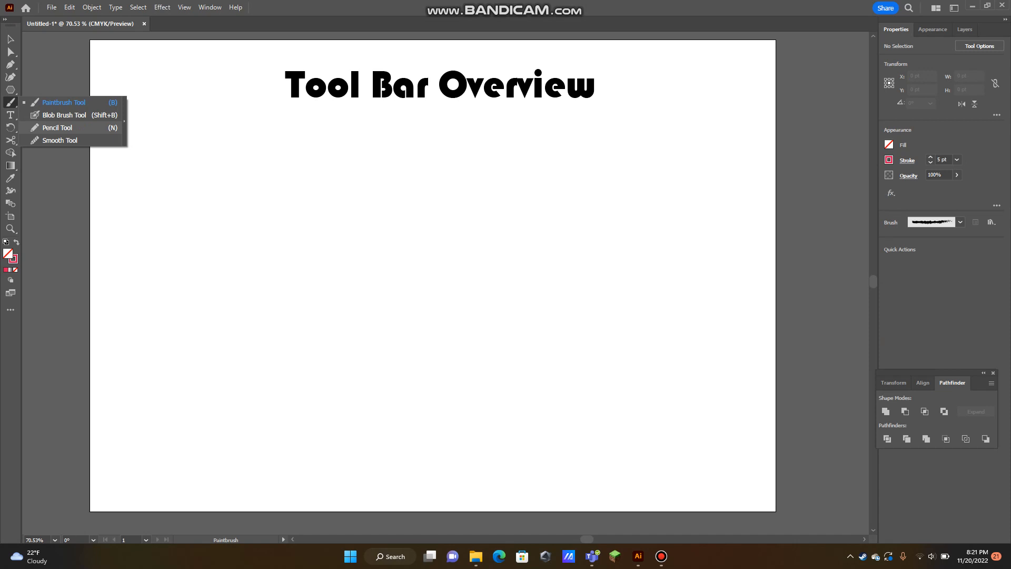
left_click(57, 127)
mouse_move(220, 145)
left_mouse_down()
mouse_move(152, 237)
mouse_move(326, 243)
mouse_move(415, 305)
left_mouse_up()
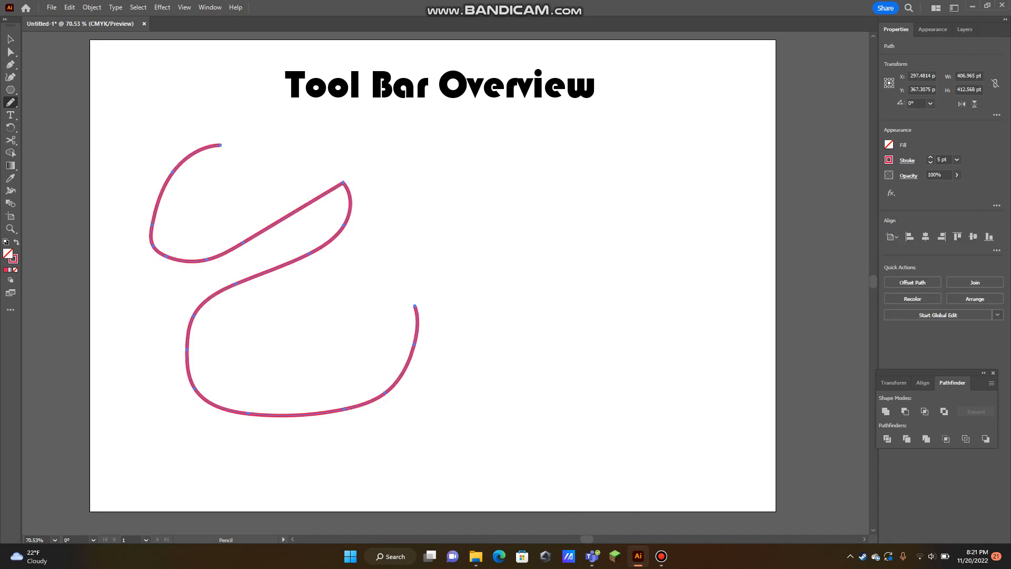
mouse_move(522, 210)
left_mouse_down()
mouse_move(630, 254)
mouse_move(400, 316)
mouse_move(612, 386)
mouse_move(693, 346)
left_mouse_up()
key("ctrl+z")
key("ctrl+z")
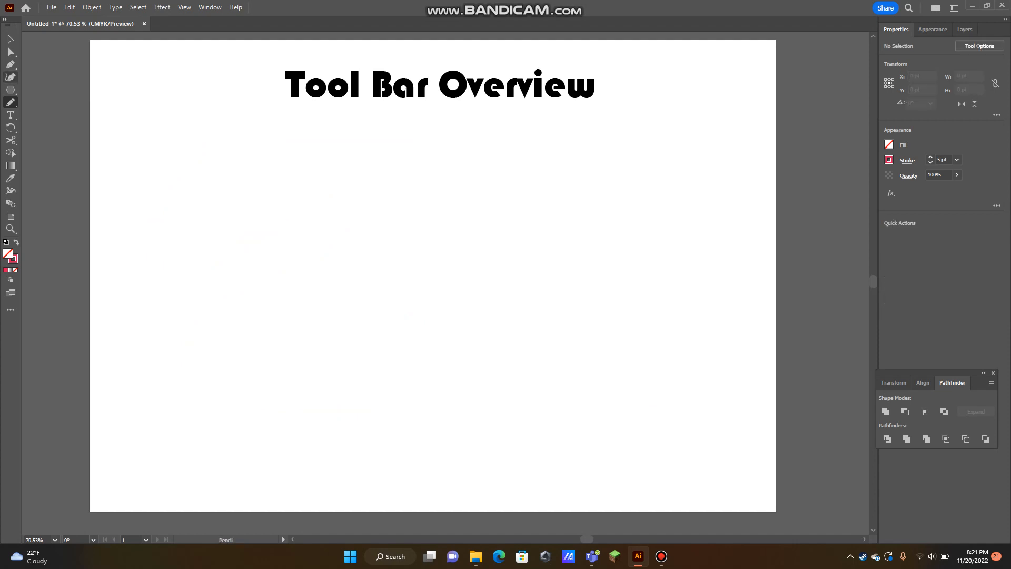
Draw an open freehand Pencil curve about 341 pt wide and 289 pt high below the title, and inspect it up close
mouse_move(208, 131)
left_mouse_down()
mouse_move(271, 320)
mouse_move(374, 293)
left_mouse_up()
key("z")
left_click_drag(126, 211, 231, 211)
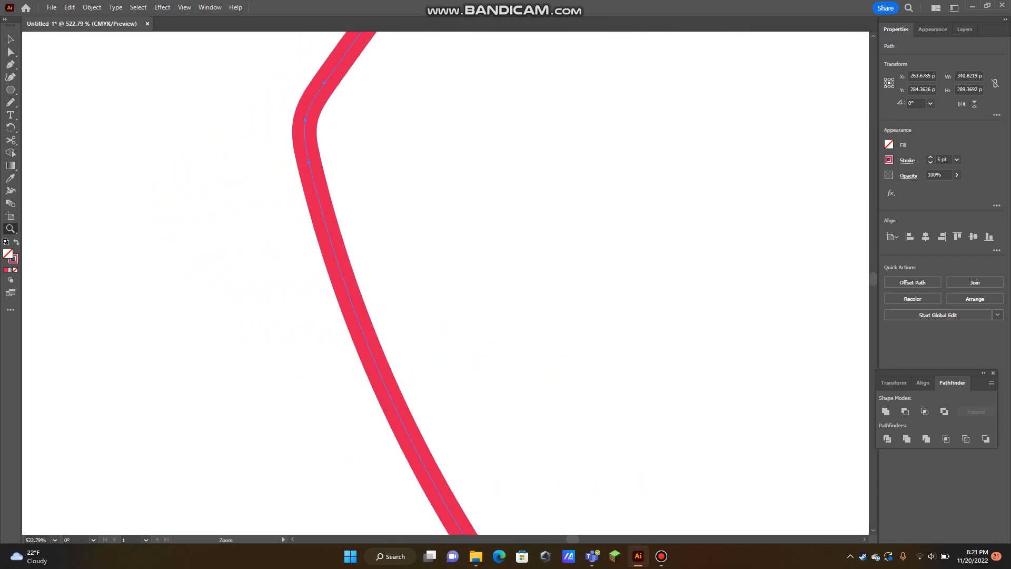
left_click_drag(555, 170, 437, 170)
left_click_drag(527, 211, 155, 237)
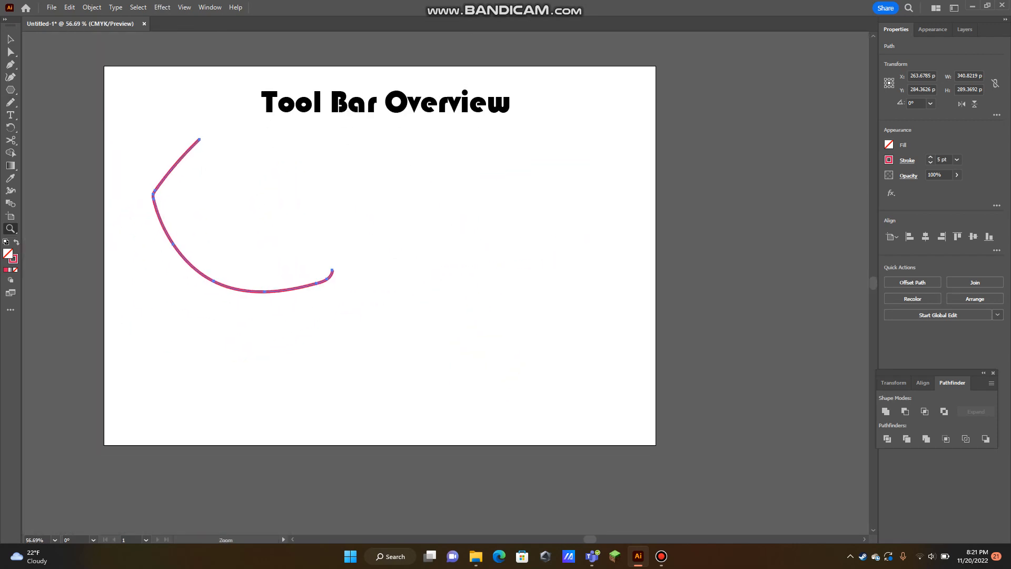
Delete the freehand curve and switch to the Type tool
key("Delete")
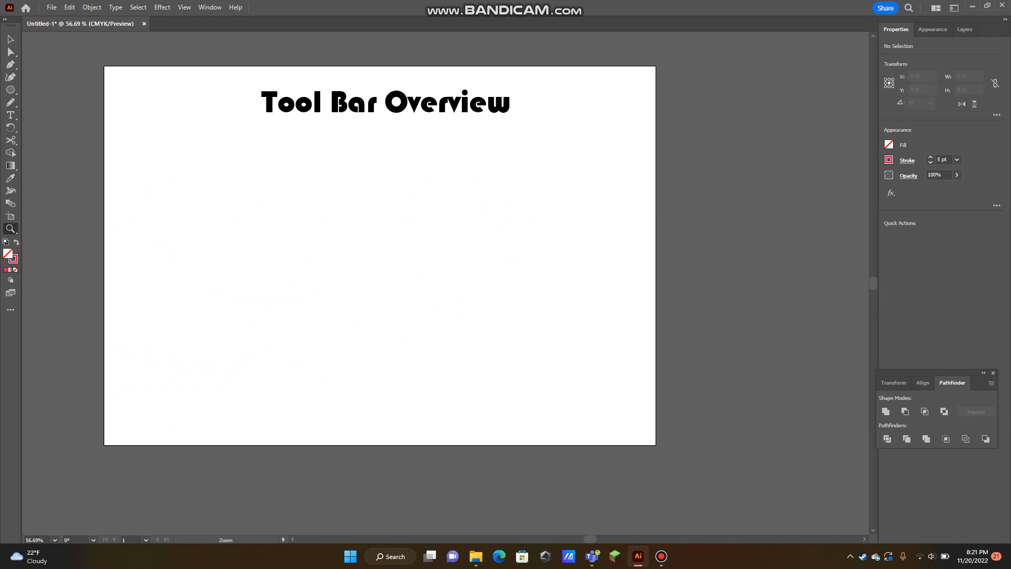
key("t")
left_click(10, 114)
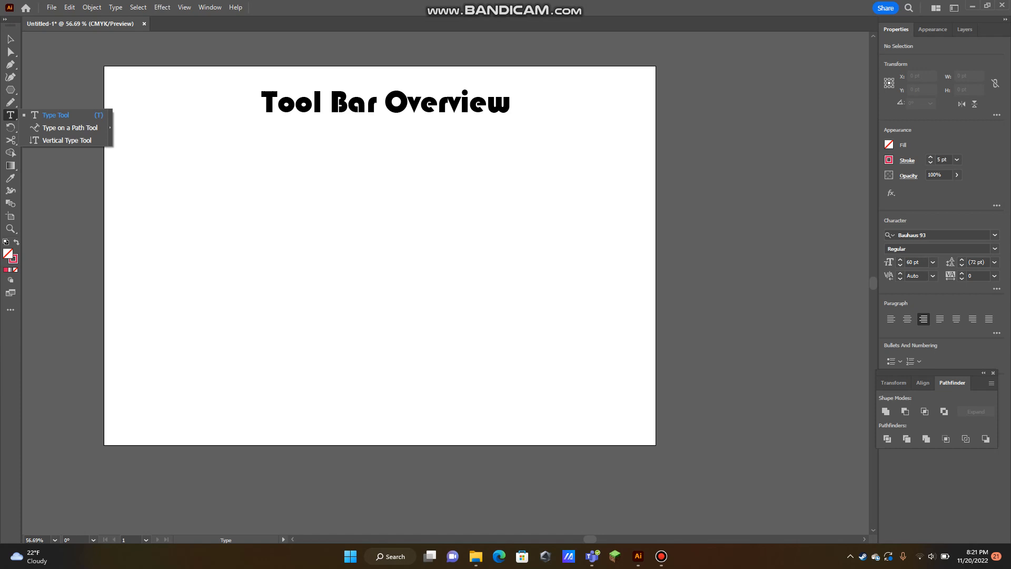
left_click(55, 114)
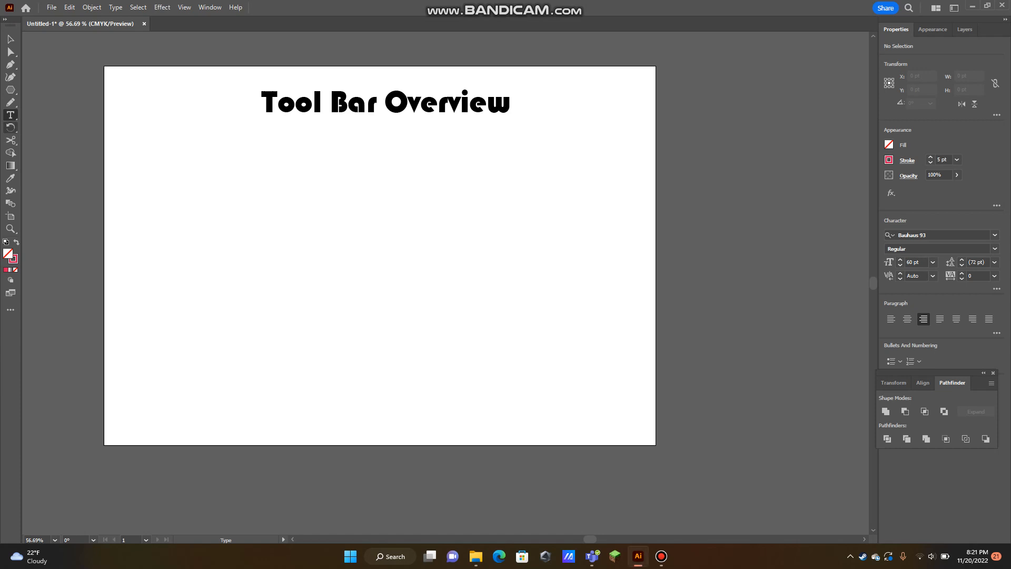
Draw a polygon about 223 pt wide below the title and move it to about X 432 pt, Y 316 pt
left_click(10, 127)
left_click(10, 89)
left_click_drag(264, 205, 322, 231)
key("v")
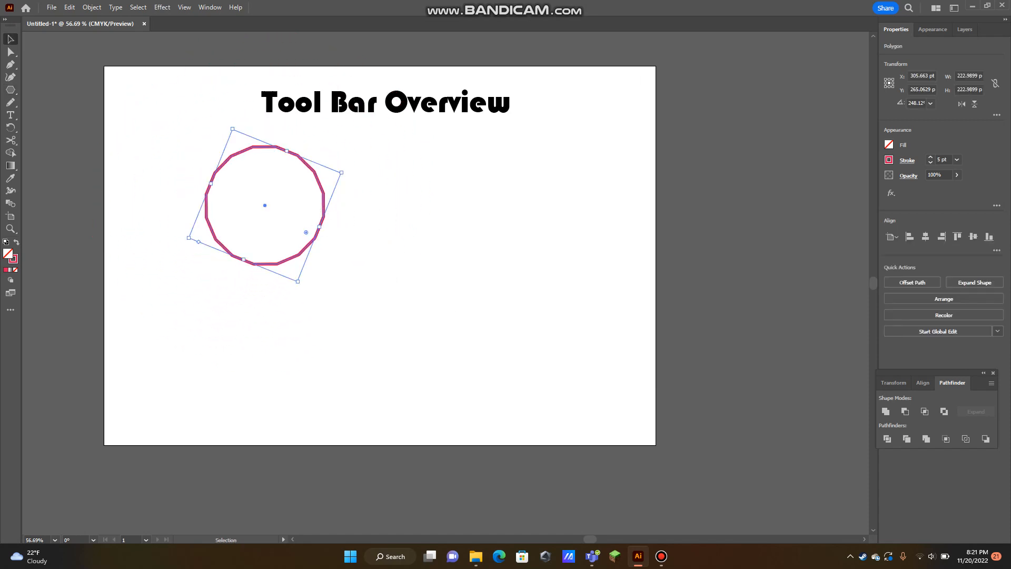
left_click_drag(323, 206, 389, 233)
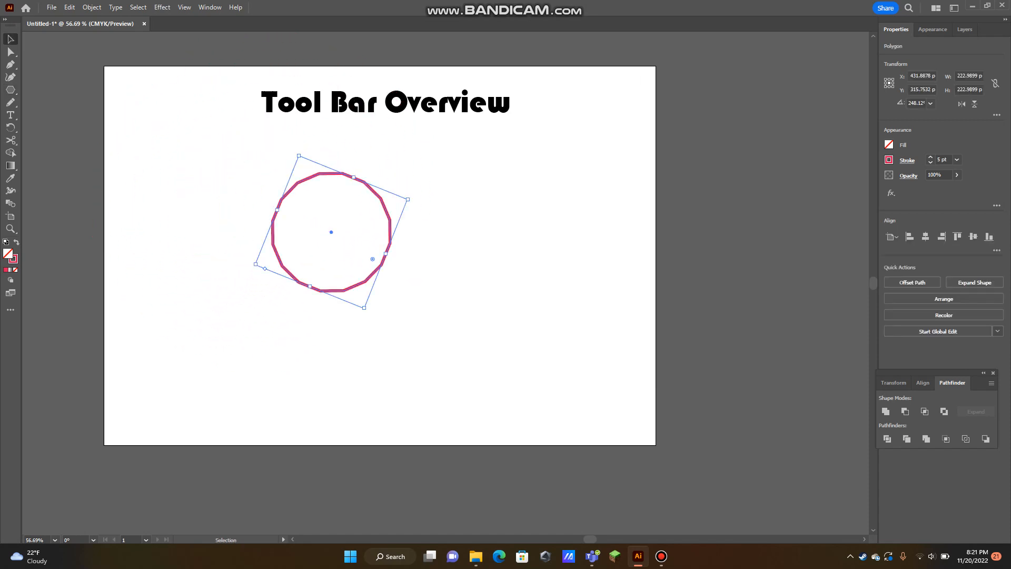
Swap the polygon's fill and stroke colours, and turn it with the Rotate tool to an angle of about 320°
left_click(16, 243)
left_click(11, 127)
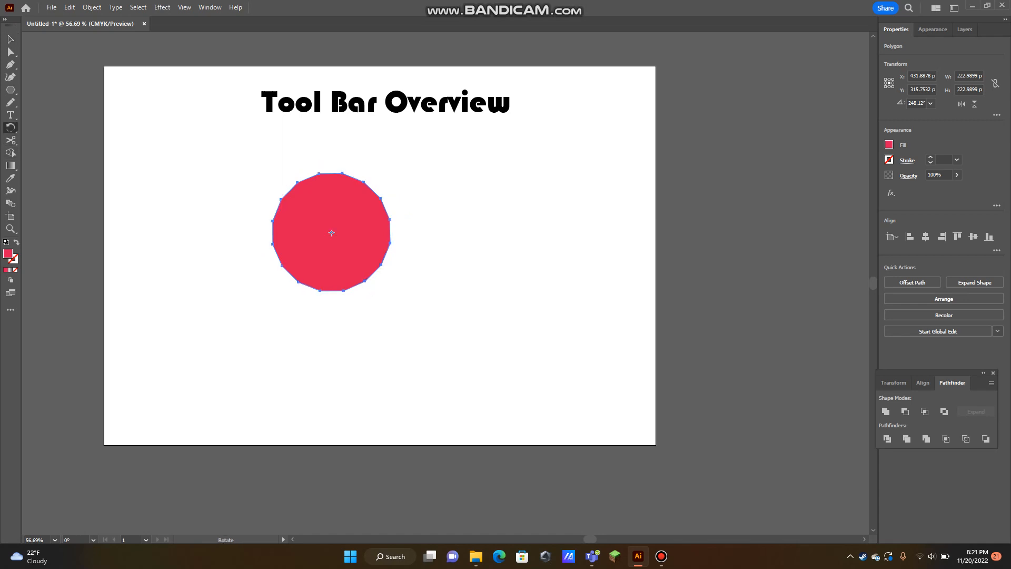
left_click_drag(342, 210, 256, 281)
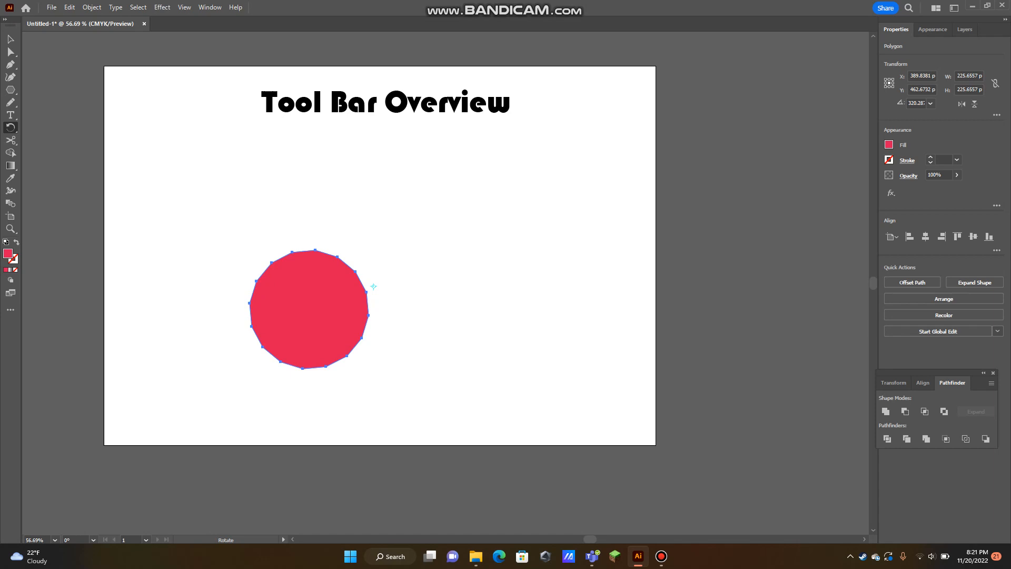
Rotate the pinkish red polygon once more and delete it from the artboard
key("v")
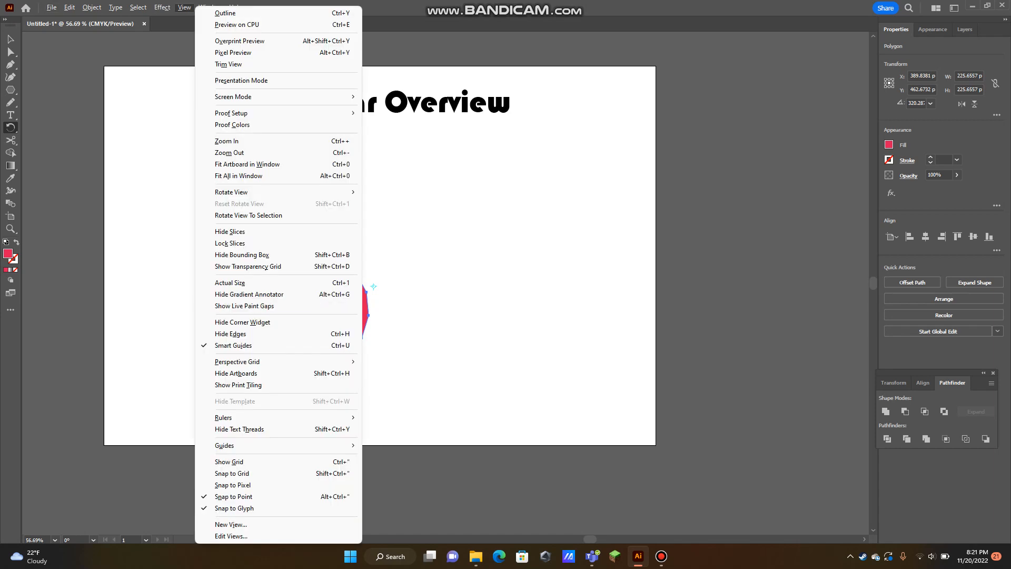
left_click(131, 195)
left_click_drag(319, 311, 331, 229)
key("v")
key("Delete")
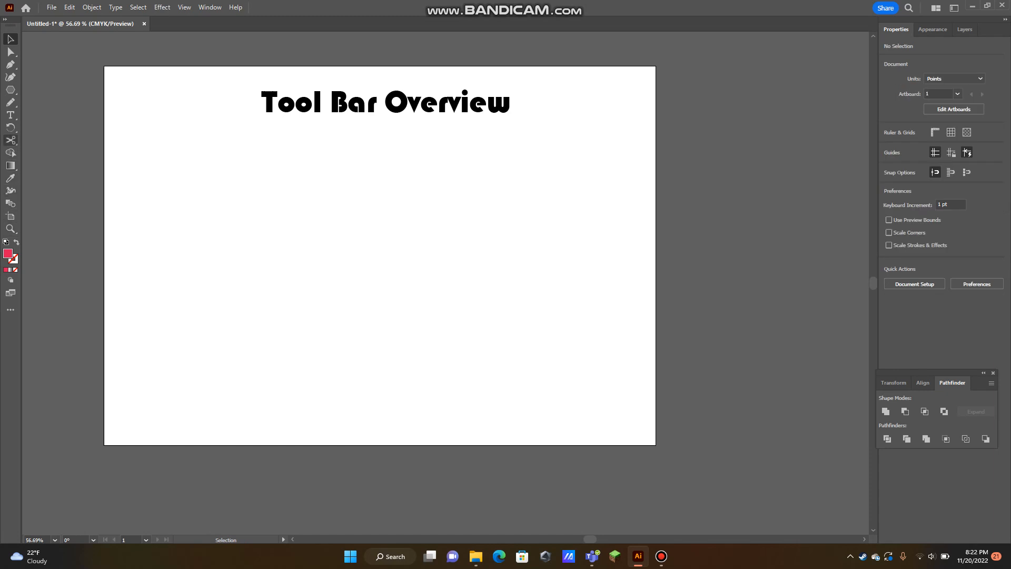
Draw a filled rectangle 542 pt wide and 284 pt high in the middle of the artboard
left_click(10, 140)
left_click(10, 90)
left_click_drag(11, 90, 58, 90)
left_click_drag(229, 201, 515, 350)
Cut the rectangle's top edge near its middle with the Scissors and pull the two cut ends up and apart
key("c")
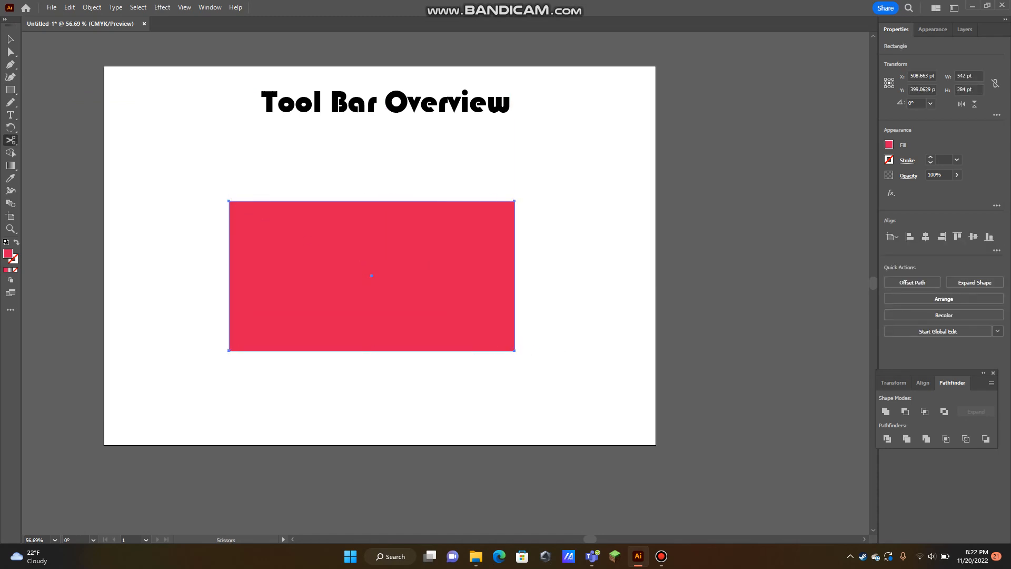
left_click(368, 201)
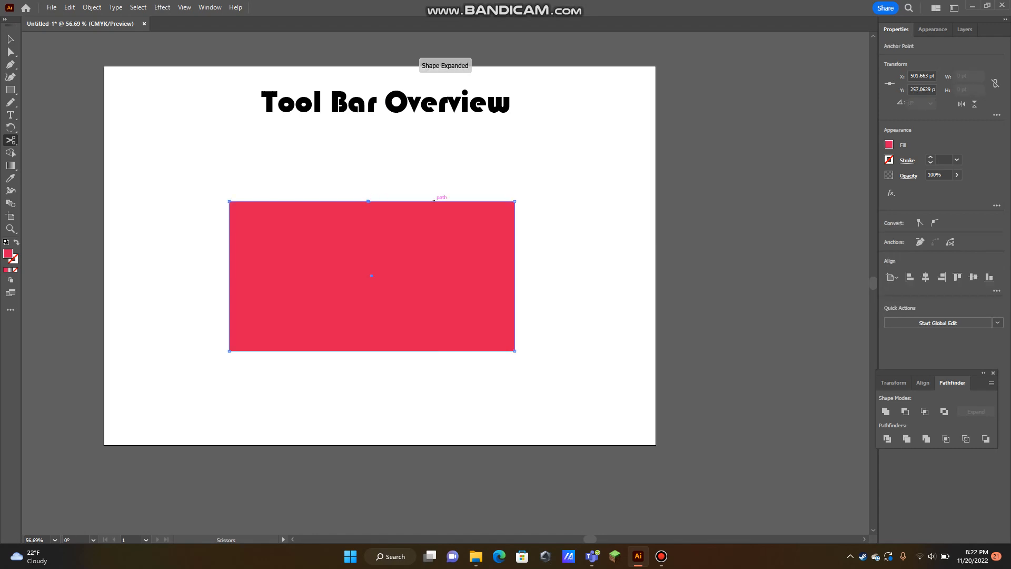
key("a")
key("z")
left_click_drag(360, 206, 463, 206)
key("a")
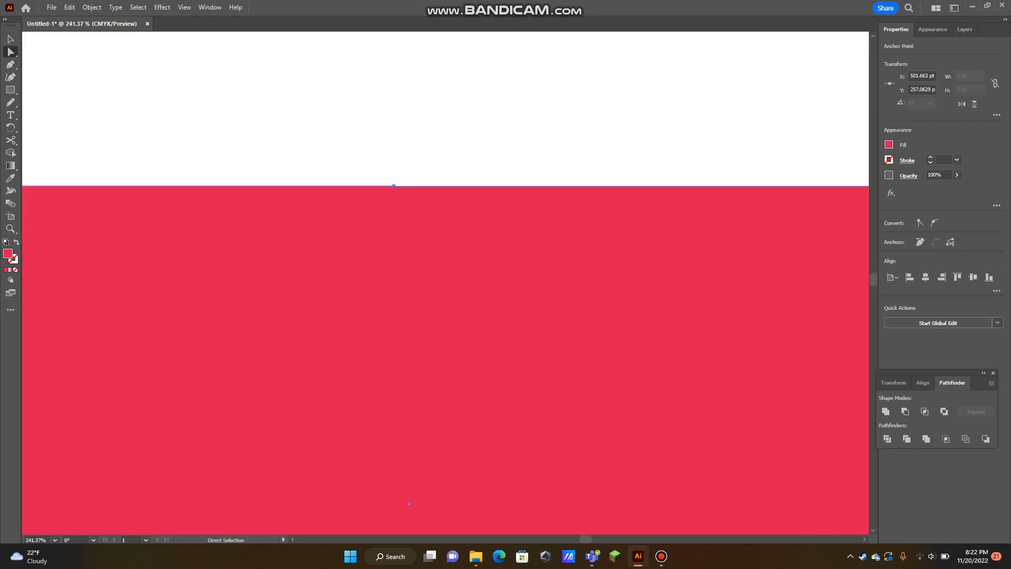
left_click_drag(402, 185, 600, 72)
left_click_drag(393, 185, 178, 86)
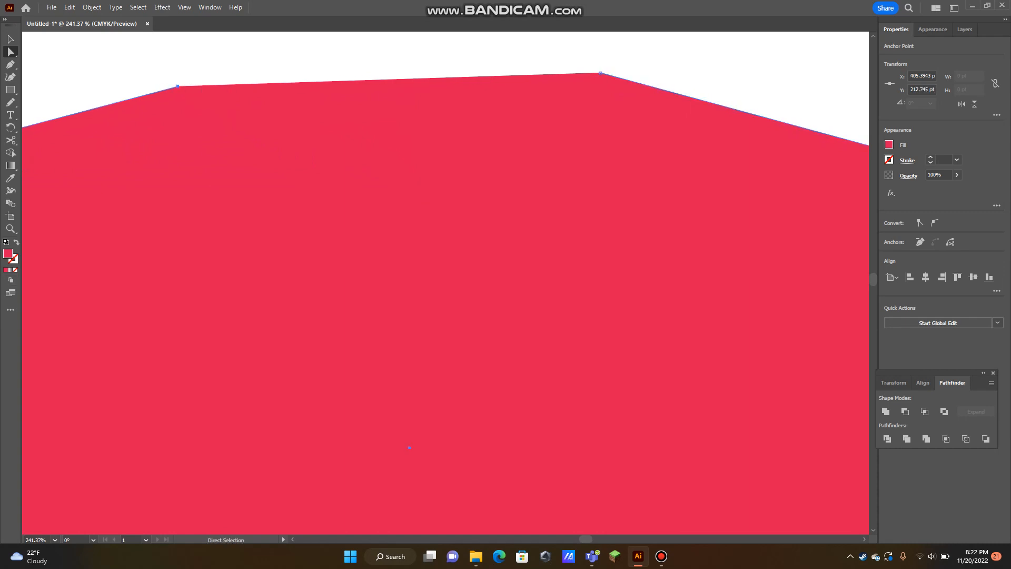
Swap the cut shape's fill and stroke so it has only a pinkish red 1 pt outline
left_click(15, 251)
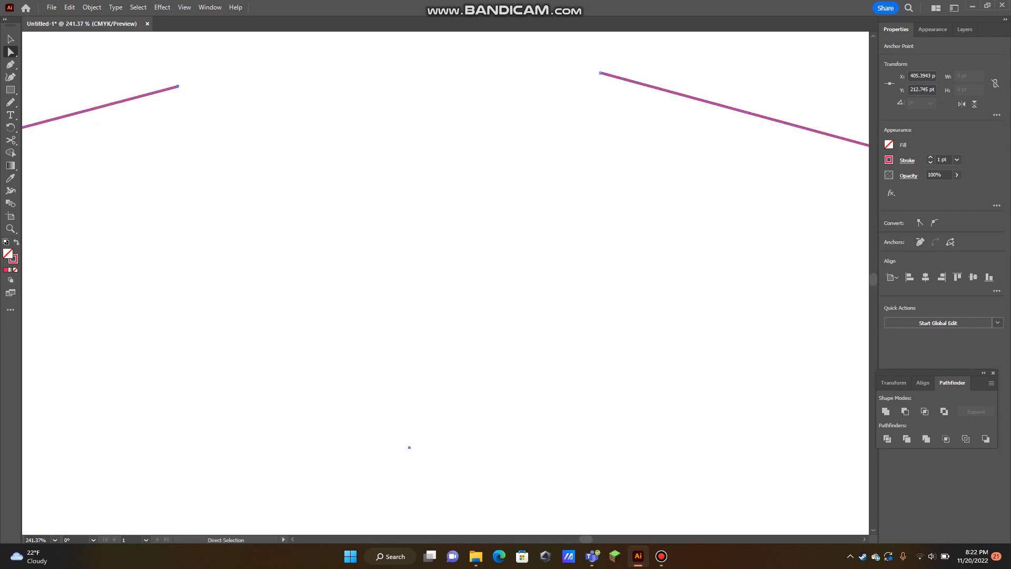
key("z")
left_click_drag(526, 230, 462, 231)
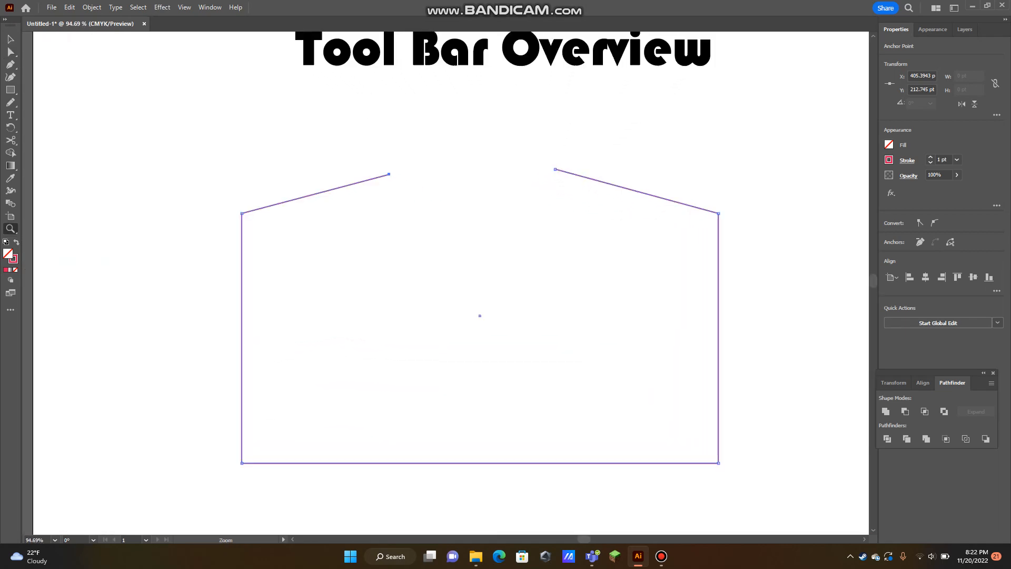
Join the two open end points at the top of the outline to close the path
key("a")
left_click(555, 169)
left_click(389, 174, "shift")
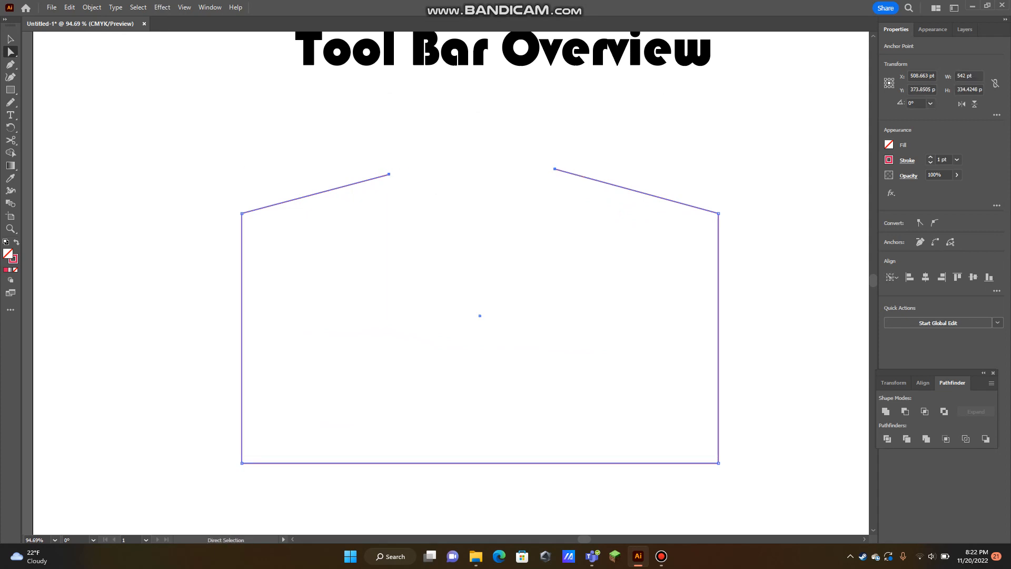
key("ctrl+j")
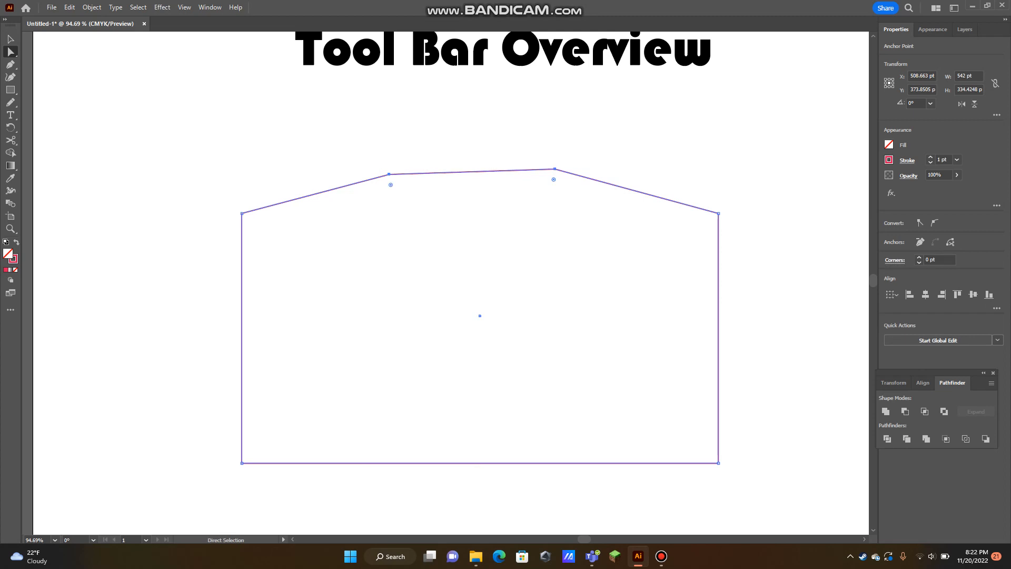
Swap the closed shape's fill and stroke so it is filled pinkish red, and undo the edits back to the plain rectangle
key("shift+x")
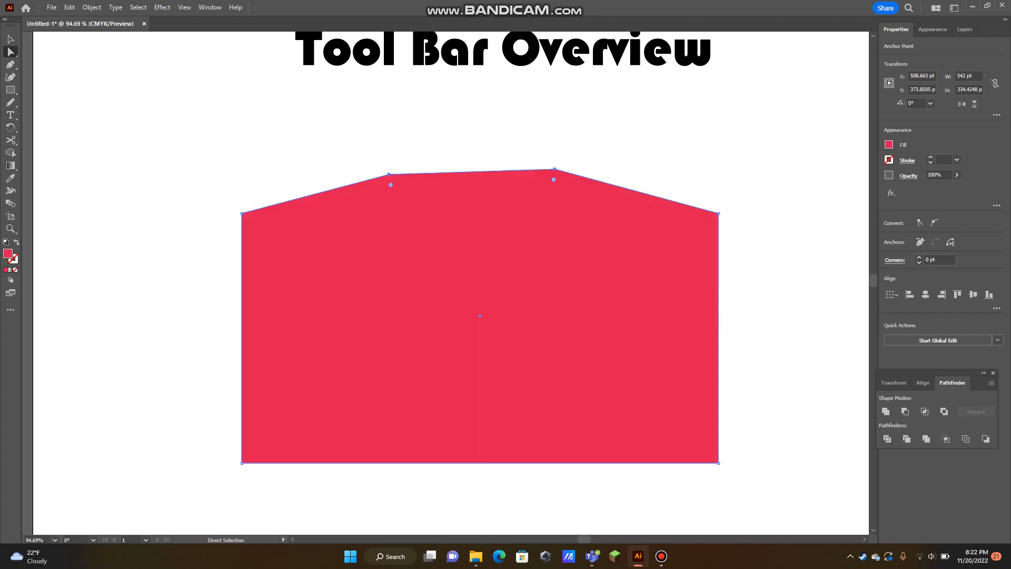
key("v")
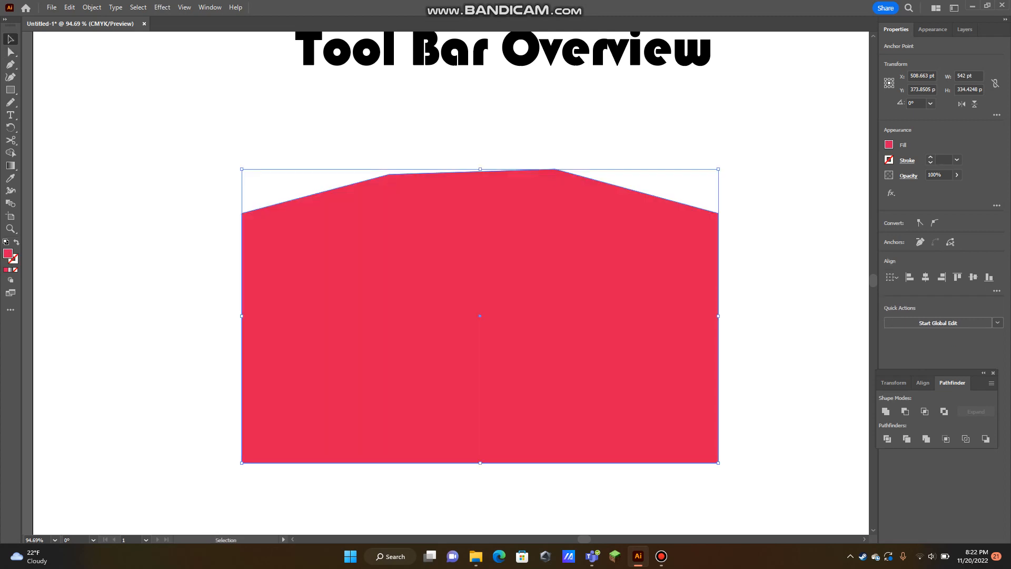
key("Delete")
Erase a curved band through the rectangle with the Eraser, starting and ending at its top edge
left_click(11, 139)
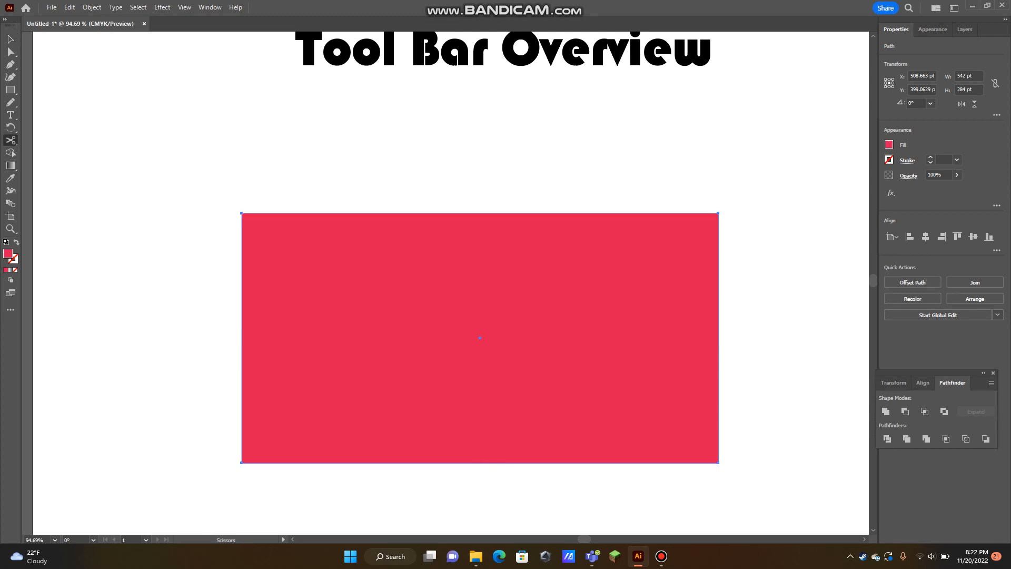
left_click(55, 140)
mouse_move(347, 202)
left_mouse_down()
mouse_move(335, 221)
mouse_move(344, 263)
mouse_move(378, 281)
mouse_move(455, 284)
mouse_move(585, 260)
mouse_move(592, 198)
left_mouse_up()
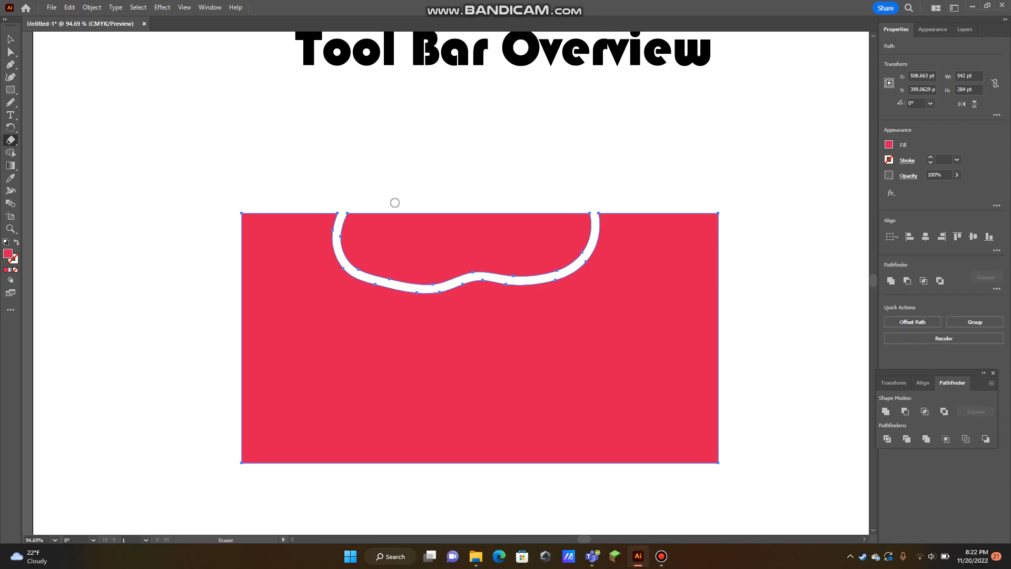
Delete the upper piece that the eraser stroke separated from the rectangle
key("a")
key("ctrl+shift+a")
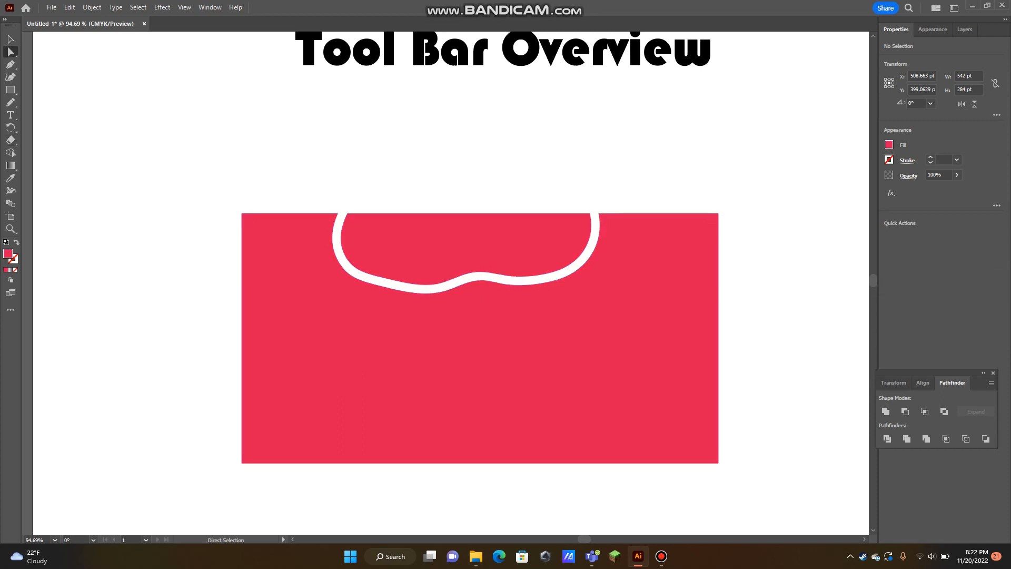
left_click(466, 245)
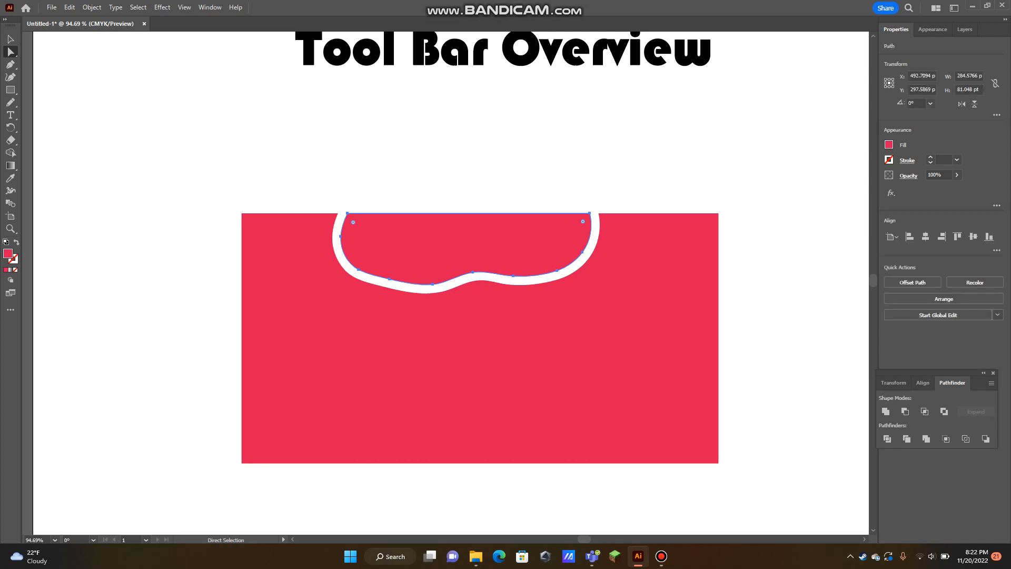
key("Delete")
key("v")
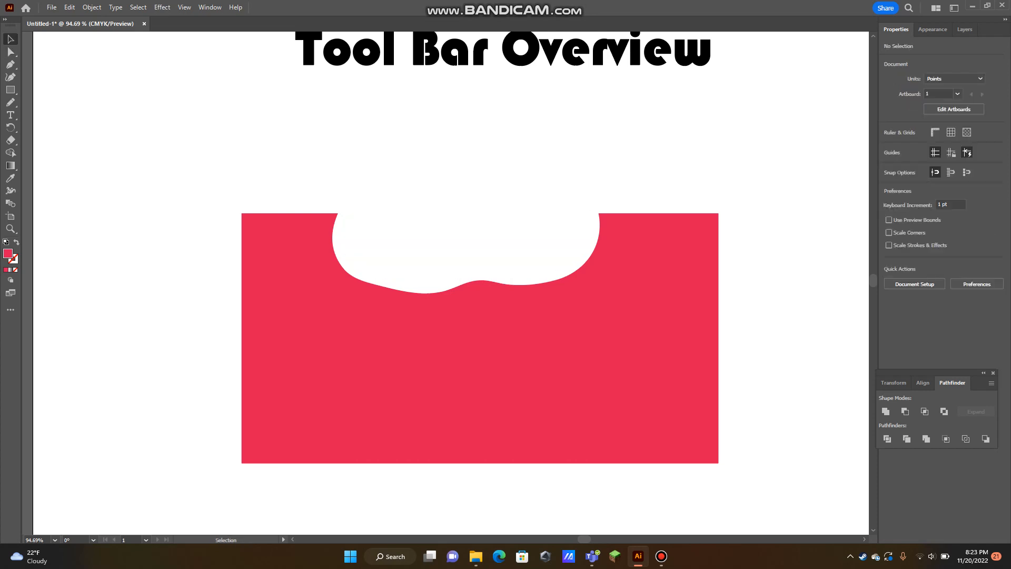
Delete the remaining notched red rectangle, leaving only the title on the artboard
key("z")
left_click_drag(553, 235, 450, 236)
key("space")
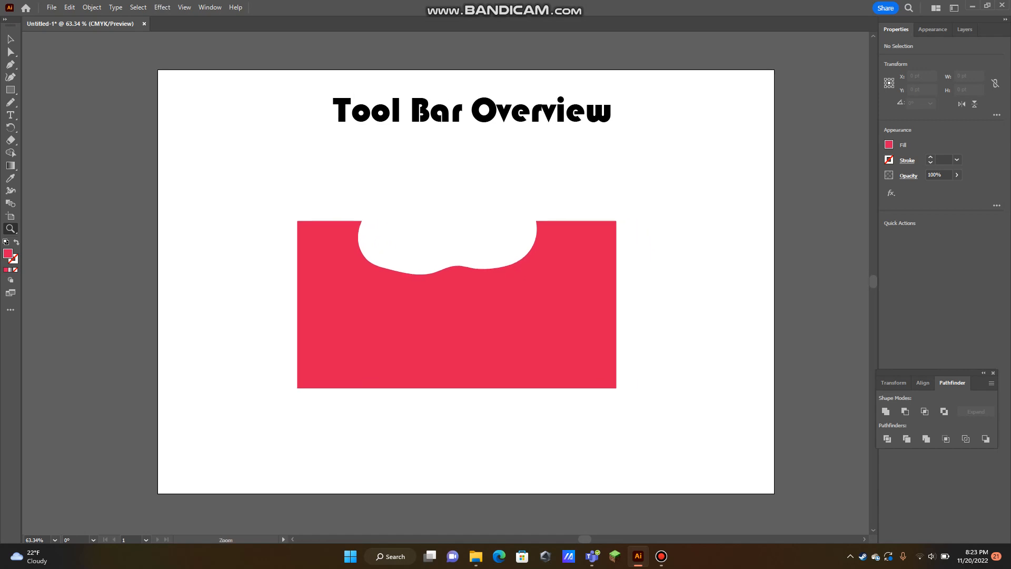
key("v")
left_click(454, 310)
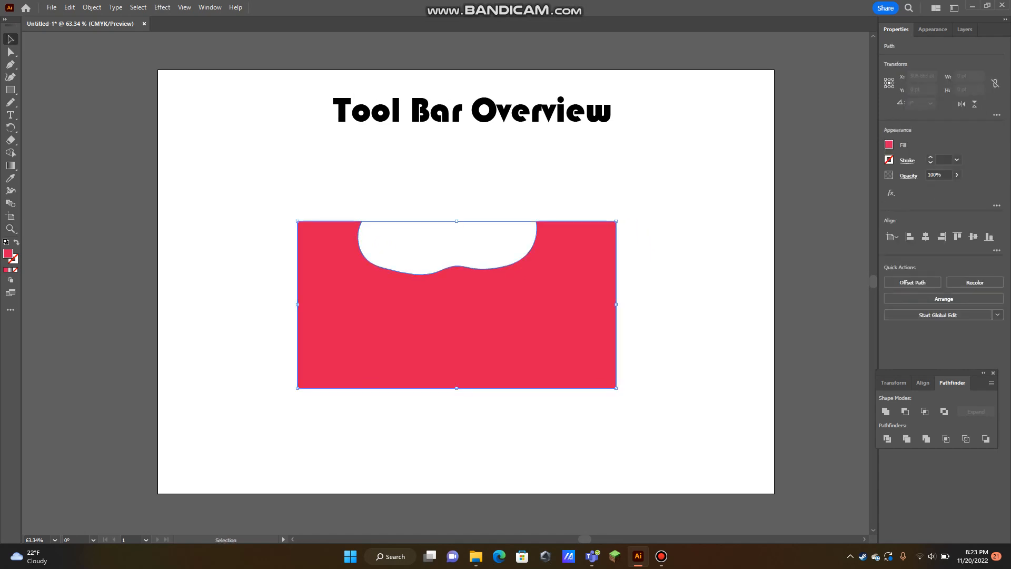
key("Delete")
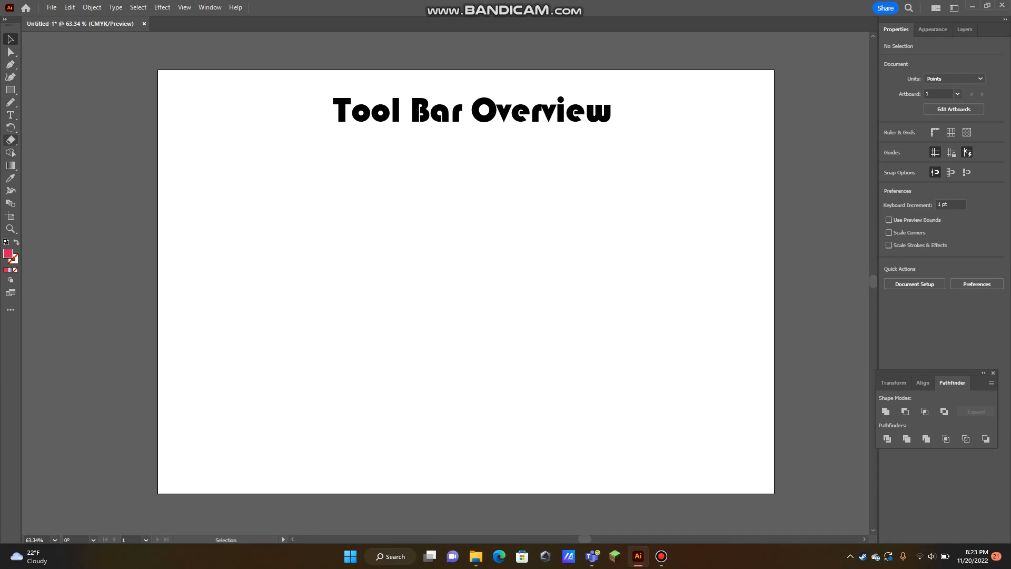
Activate the Shape Builder tool, and bring up the shape tools grouped with the Rectangle tool
left_click(10, 152)
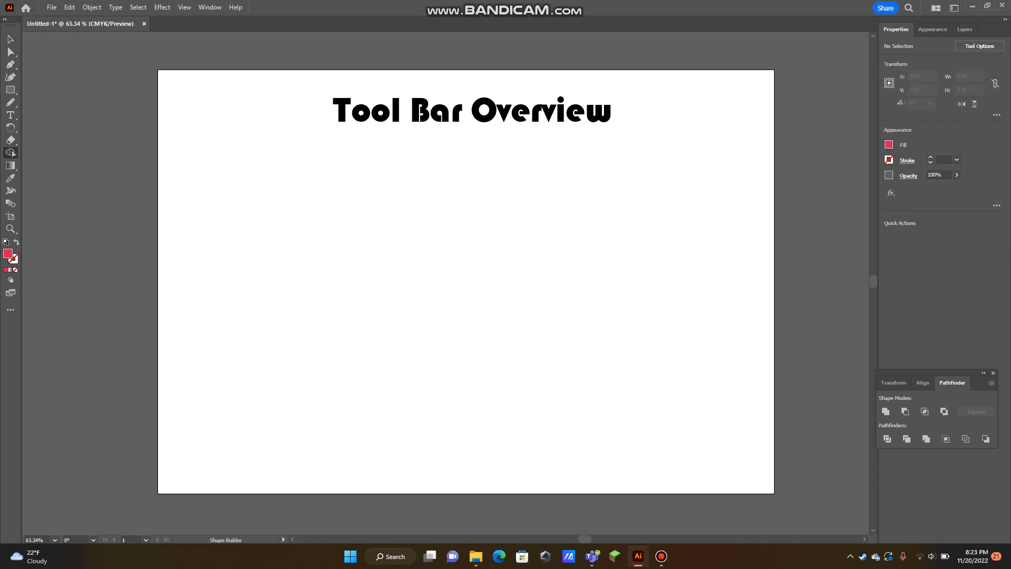
left_click(11, 90)
left_click(11, 90)
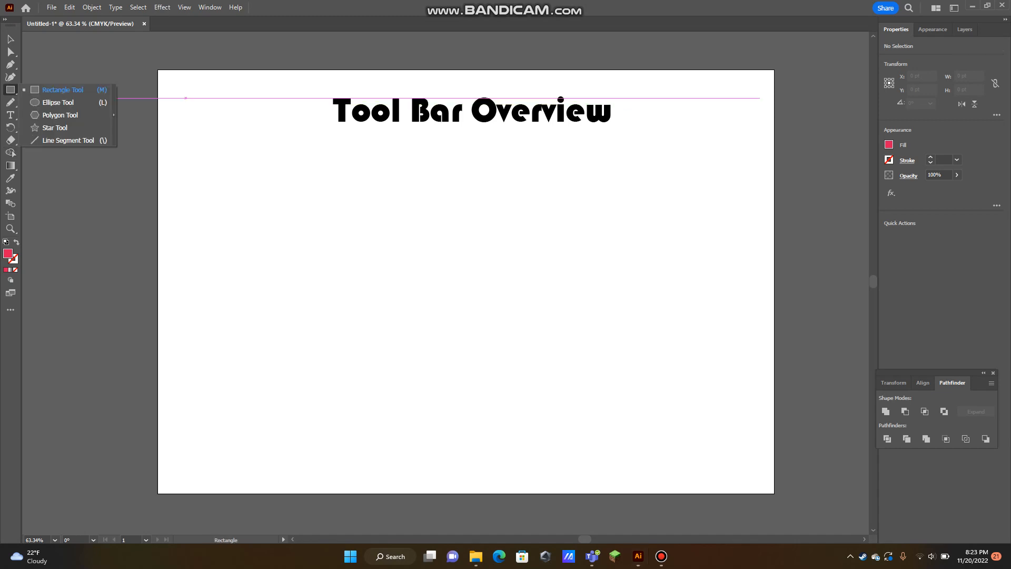